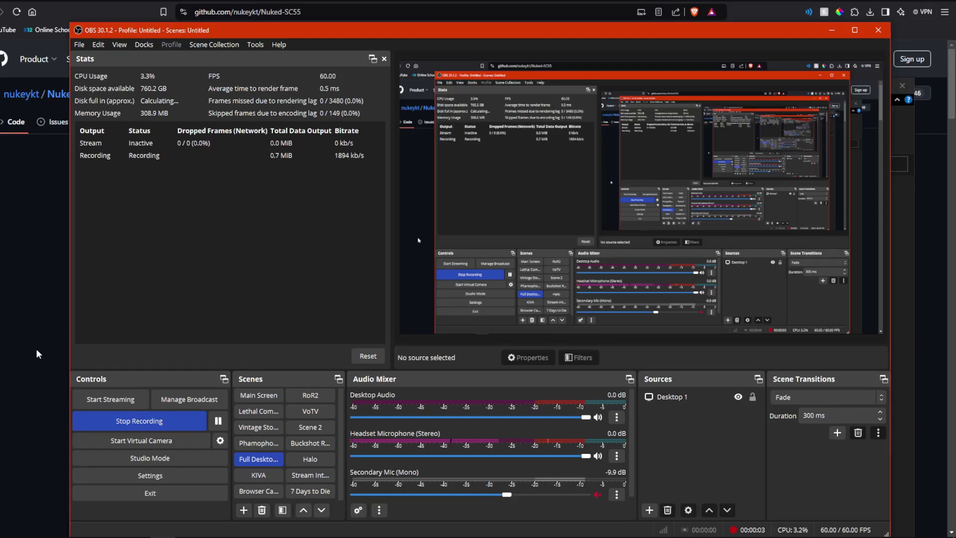
- Switch to the Nuked-SC55 GitHub page and examine the SC-55mk2 firmware file names in the README's Install section
click(37, 350)
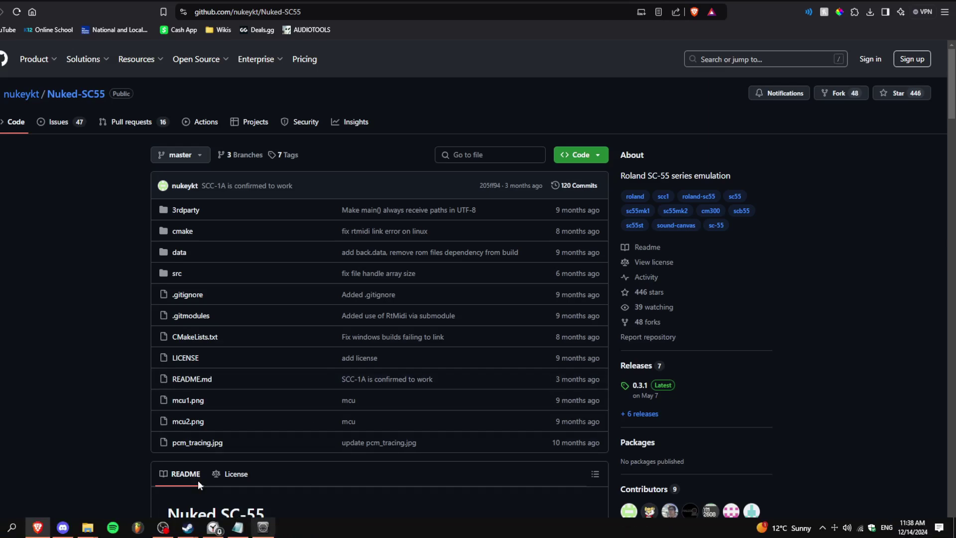
scroll(120, 391, down, 10)
middle_click(121, 349)
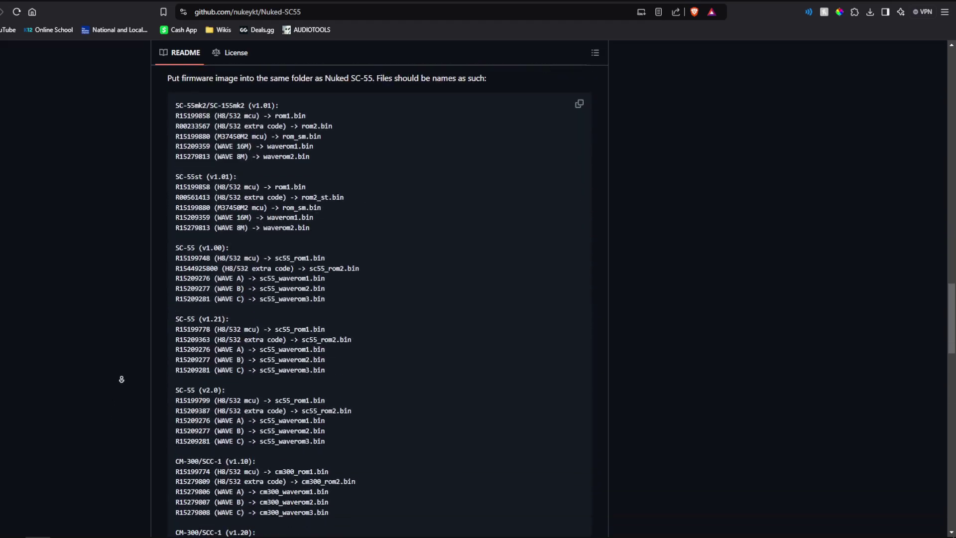
middle_click(129, 297)
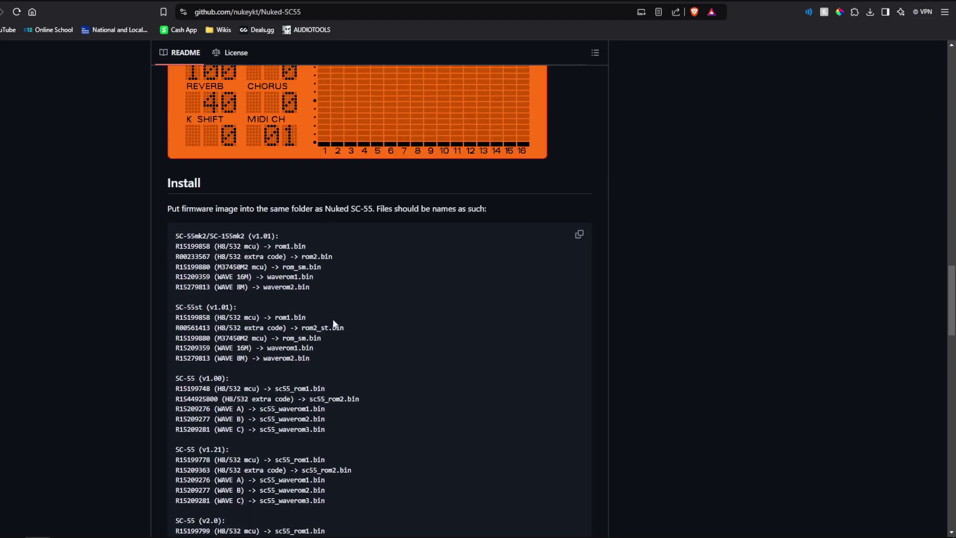
drag(309, 287, 175, 248)
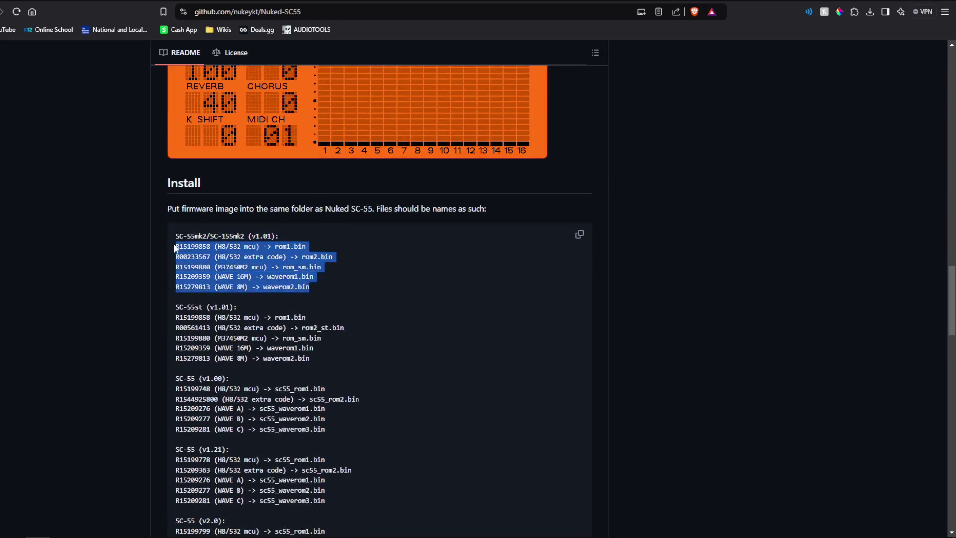
- Switch to the nuked-sc55-0.3.1 folder in File Explorer and examine the ROM .bin files in it
mouse_move(87, 527)
click(110, 487)
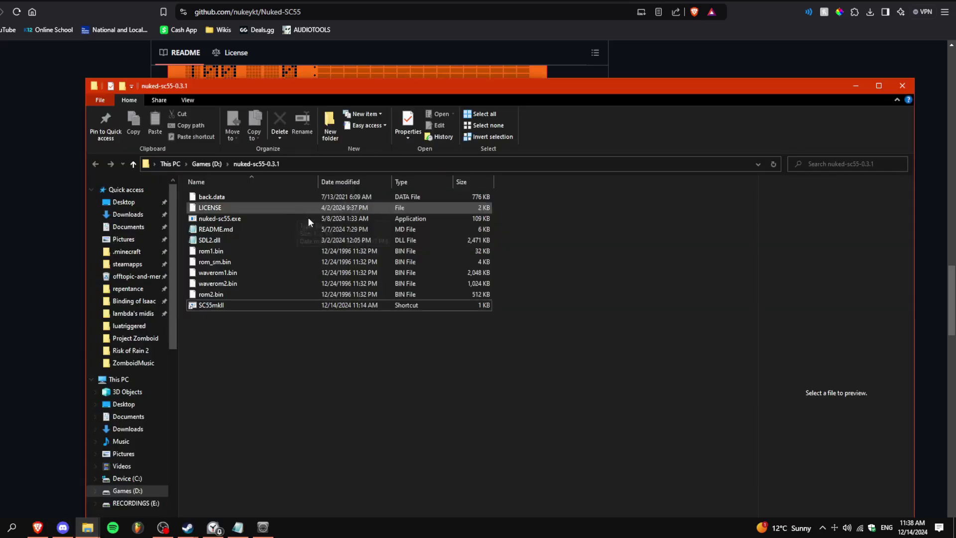
drag(500, 340, 281, 247)
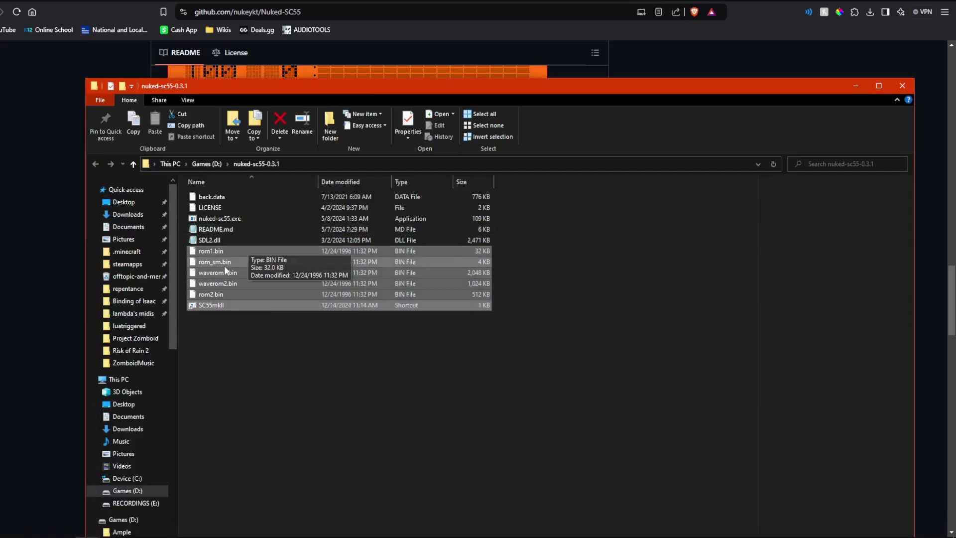
click(234, 305)
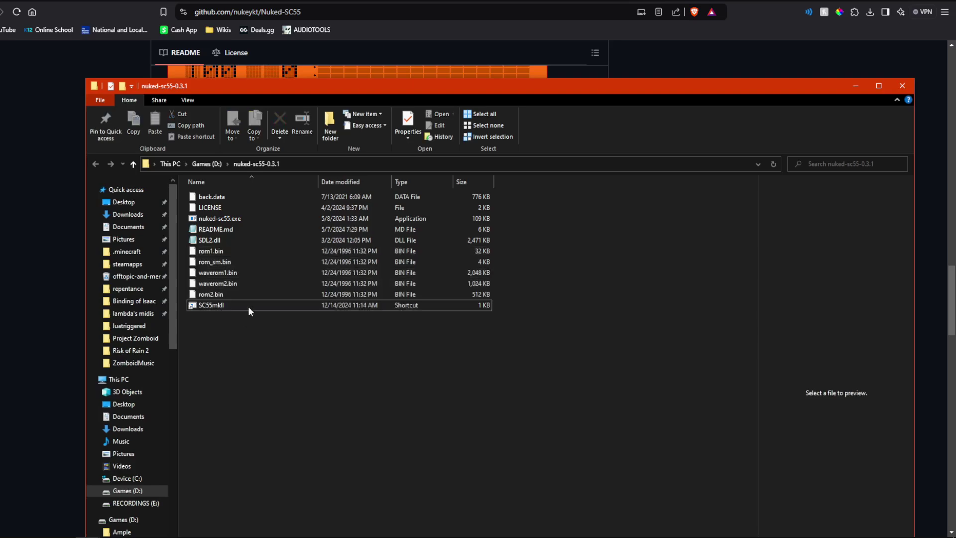
- Return to the browser and check which file name the README assigns to the SC-55mk2 firmware image R15199858
click(14, 262)
scroll(235, 218, down, 1)
mouse_move(176, 194)
mouse_down()
mouse_move(192, 195)
mouse_move(178, 195)
mouse_up()
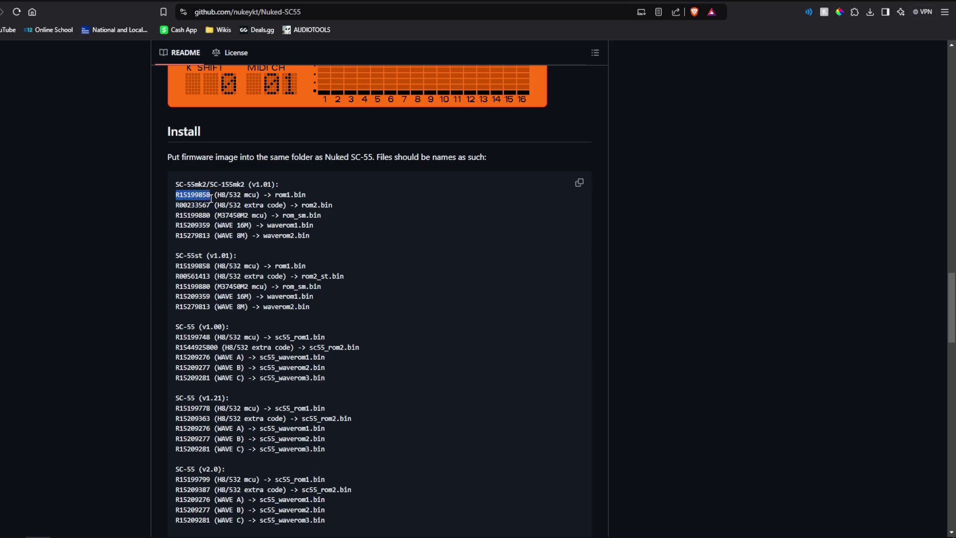
drag(276, 195, 313, 195)
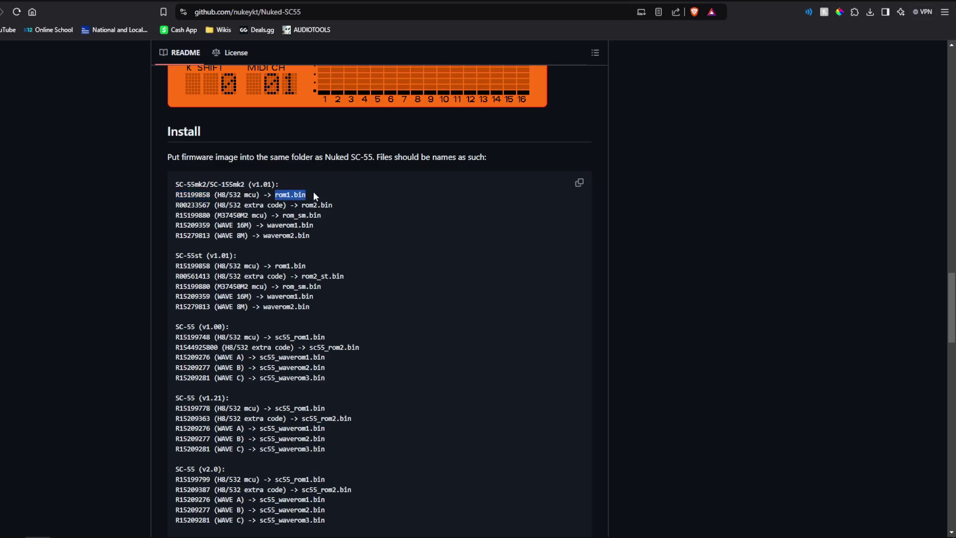
click(319, 231)
- Open the latest release page, 0.3.1, from the Nuked-SC55 repository
scroll(481, 167, up, 10)
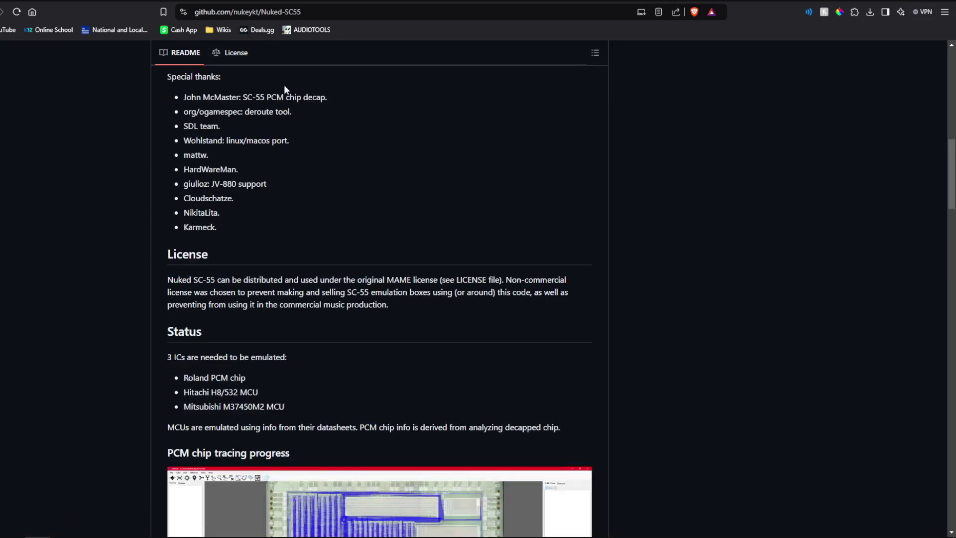
scroll(676, 330, up, 12)
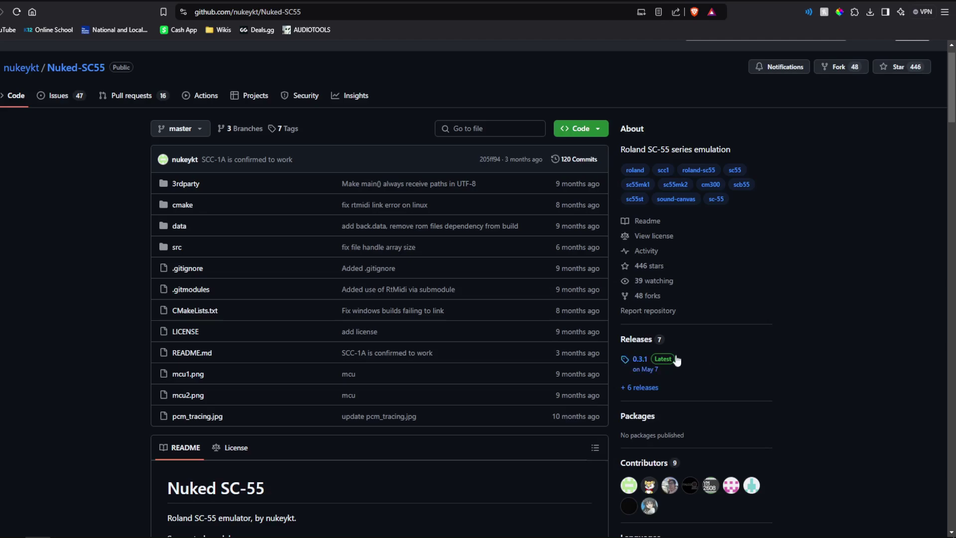
click(634, 359)
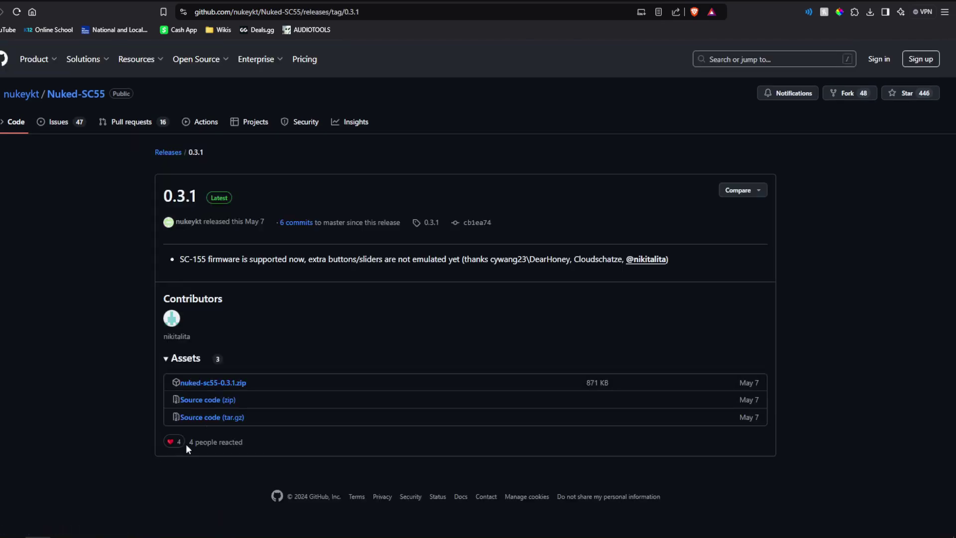
- Switch to loopMIDI and examine the SC-55 MKII and TestInput loopback ports and the new port name field
mouse_move(249, 537)
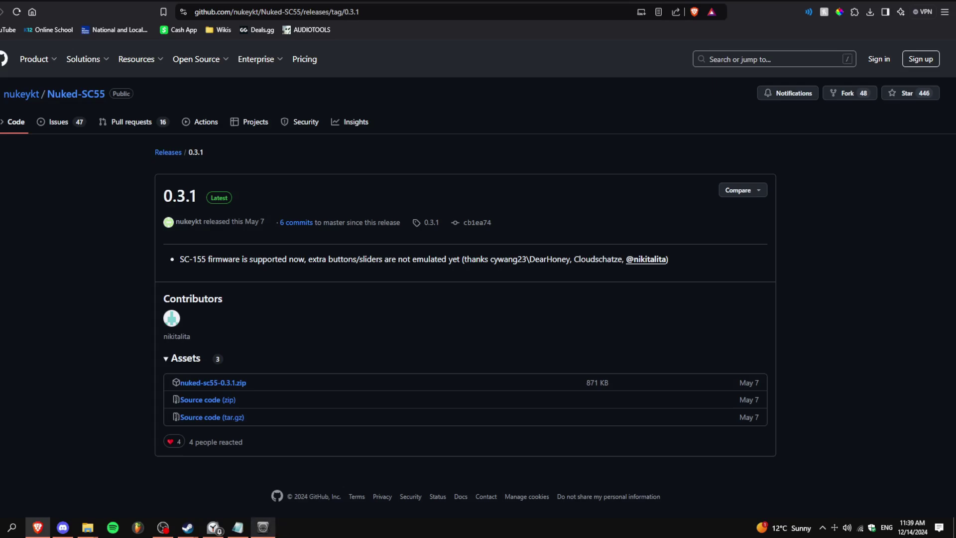
click(263, 527)
drag(317, 297, 484, 177)
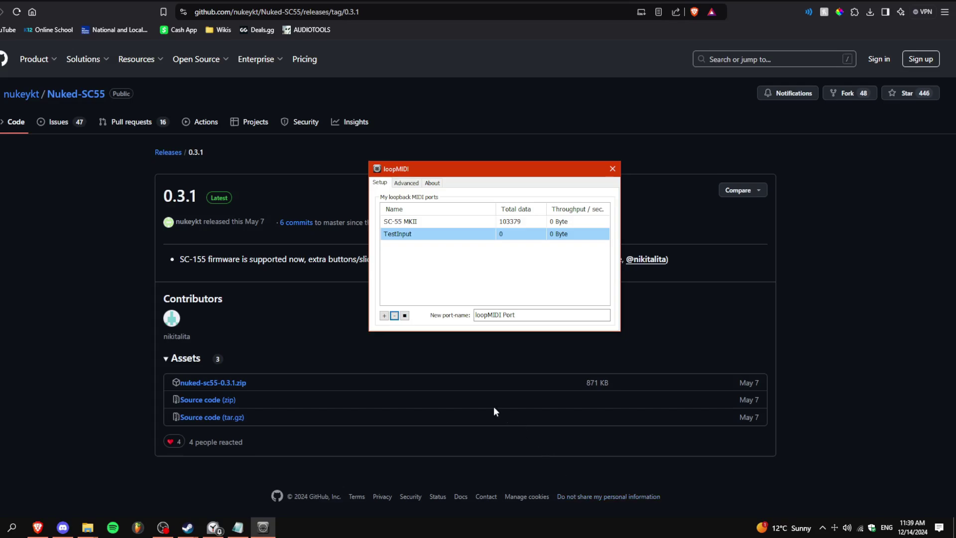
click(438, 222)
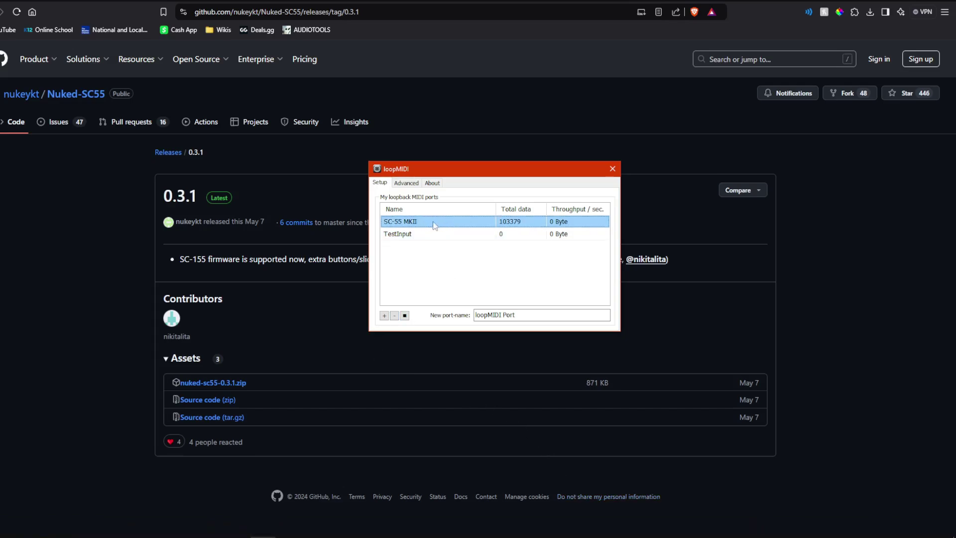
drag(500, 319, 436, 318)
click(445, 284)
click(408, 235)
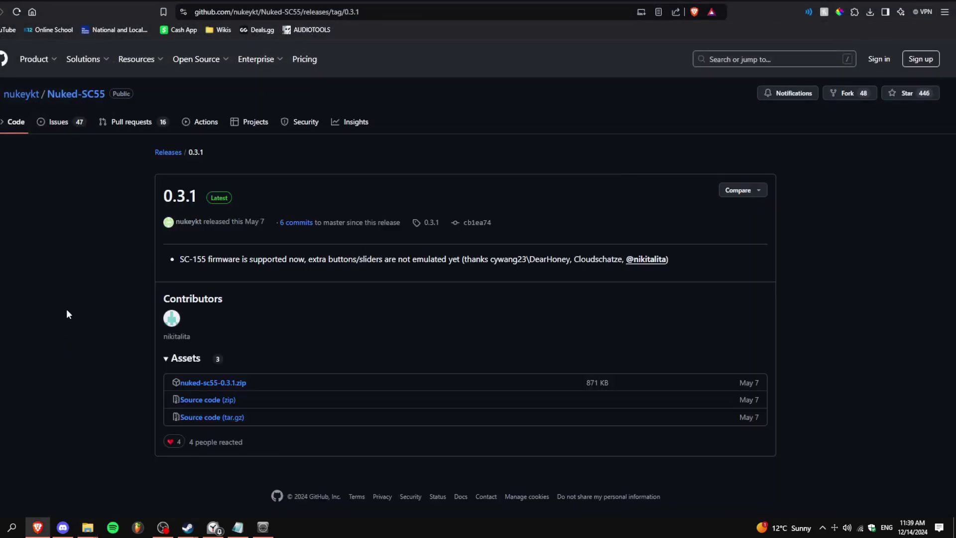
- Go back to the Nuked-SC55 repository's main page and review the supported models in the README
key(alt+Left)
scroll(106, 249, down, 7)
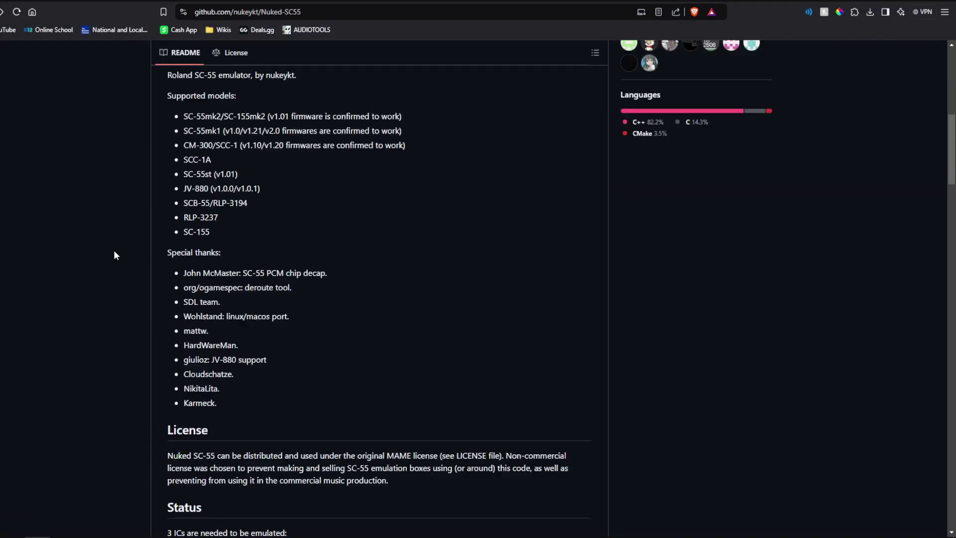
scroll(210, 214, up, 2)
drag(184, 249, 186, 375)
click(372, 347)
- Open the properties of the SC55mkII shortcut in the nuked-sc55-0.3.1 folder
mouse_move(89, 530)
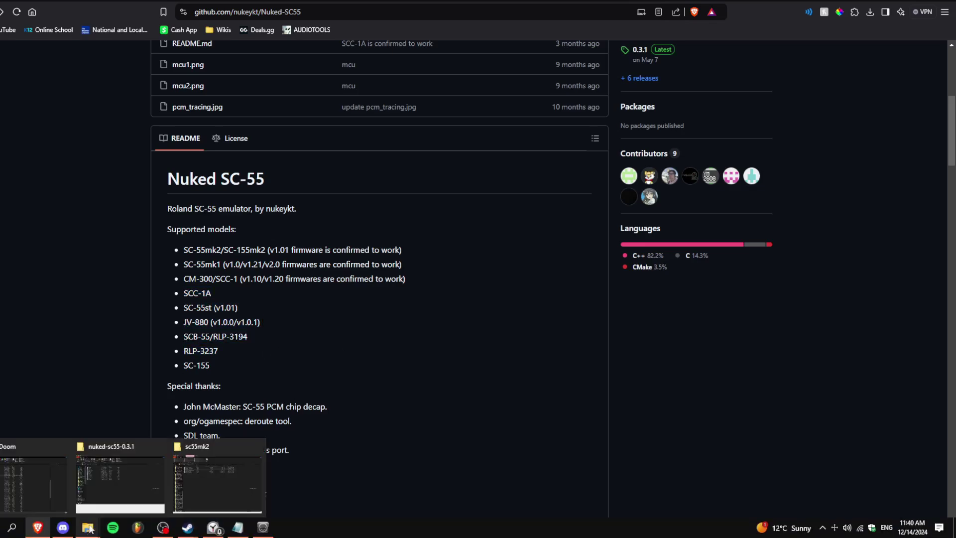
click(109, 485)
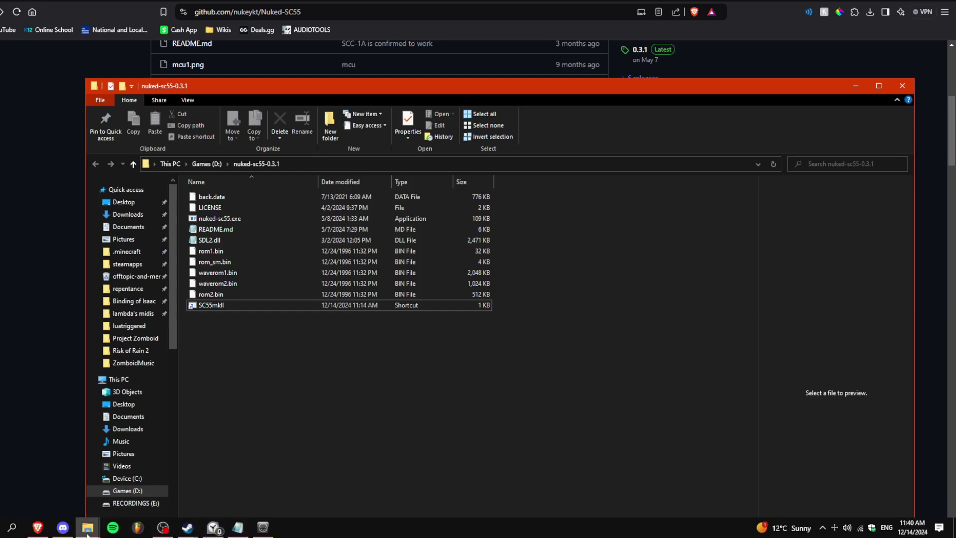
click(263, 528)
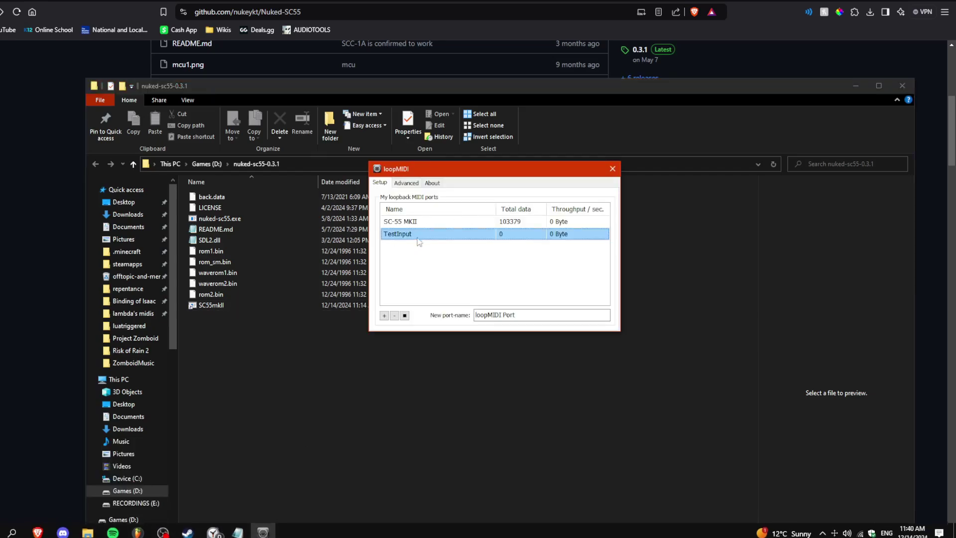
click(307, 411)
click(230, 220)
right_click(233, 218)
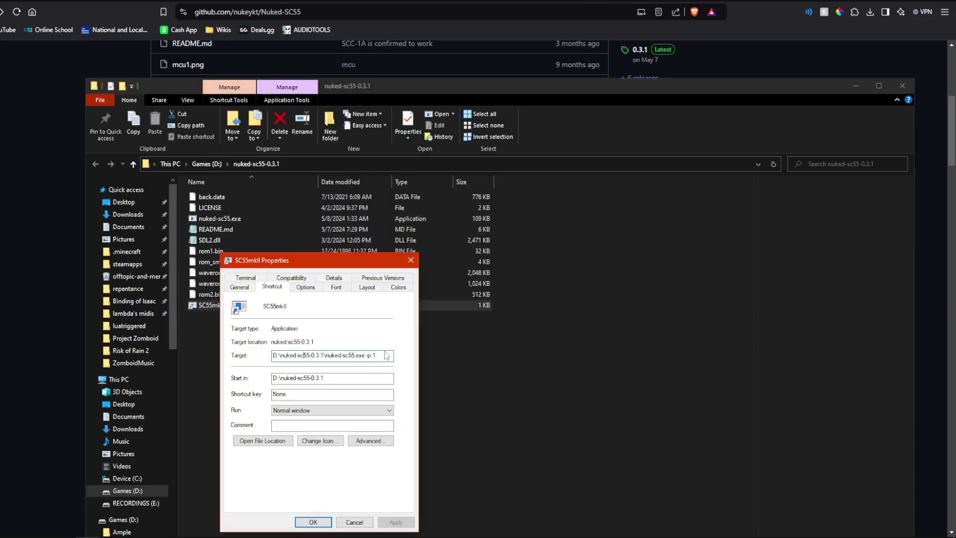
drag(333, 259, 625, 205)
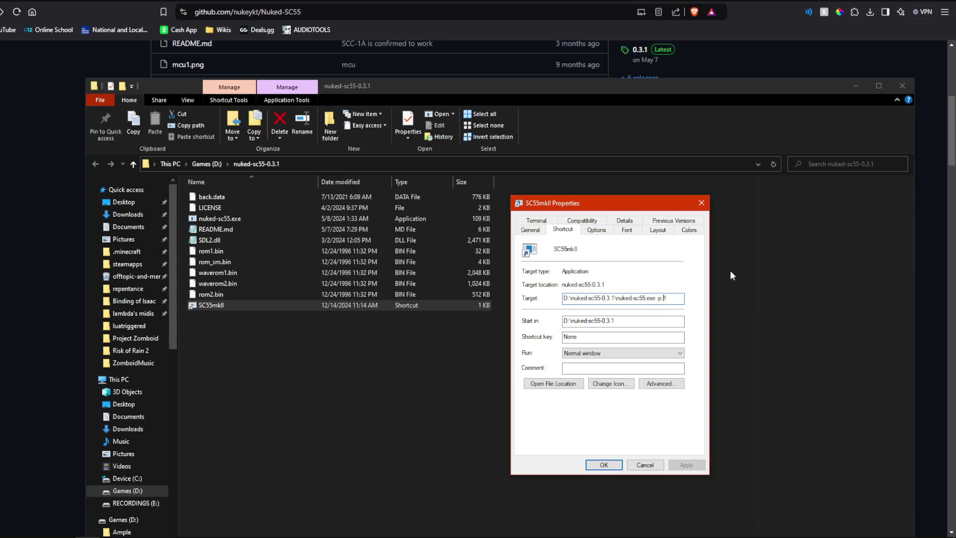
- Read the README's Additional info on the default MIDI port, the -p:<port_number> argument and external MIDI pipe software
click(77, 273)
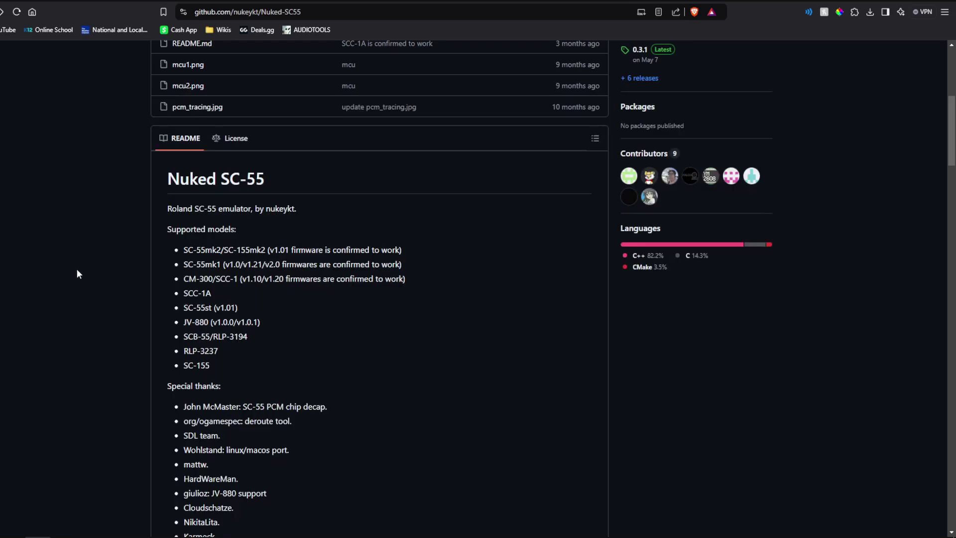
scroll(77, 273, down, 8)
scroll(87, 218, down, 15)
drag(375, 209, 436, 209)
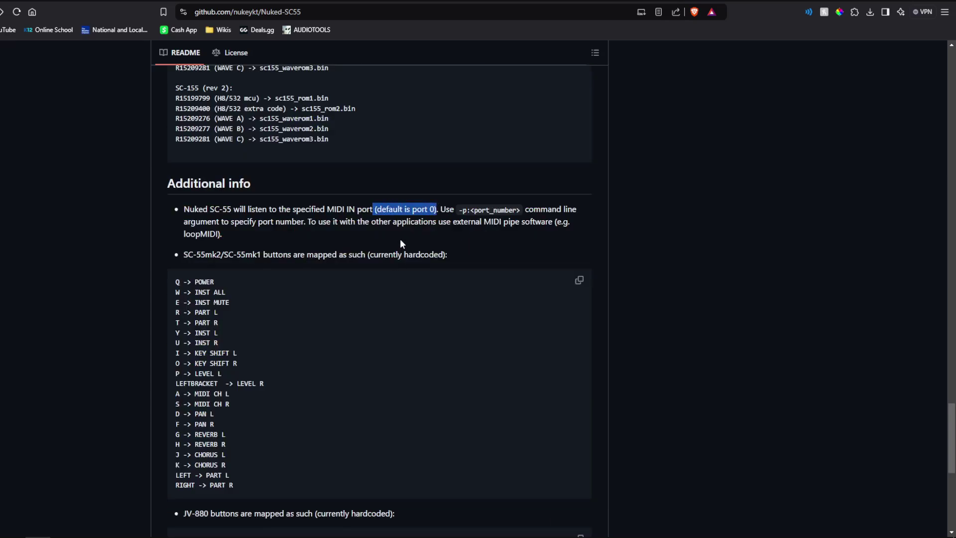
drag(458, 210, 524, 209)
click(413, 228)
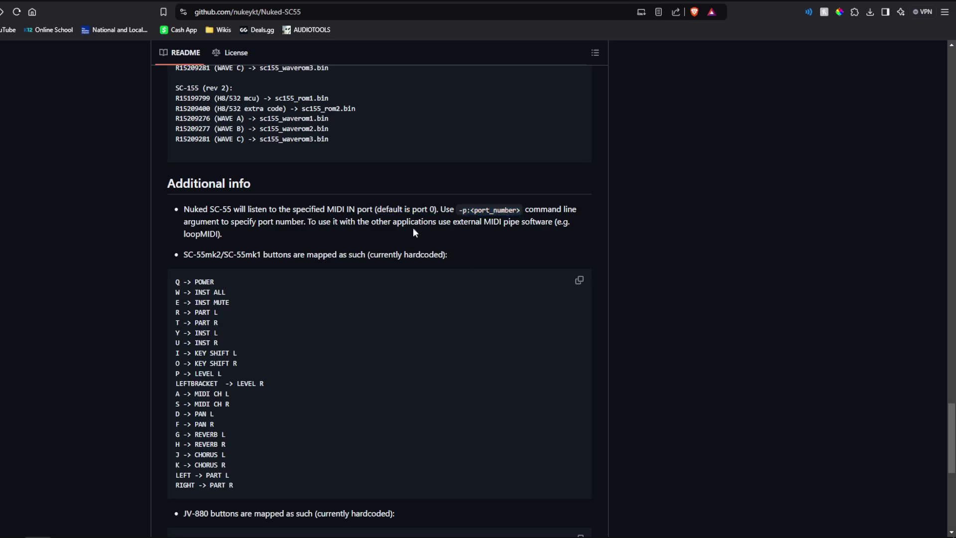
drag(332, 222, 533, 240)
click(357, 384)
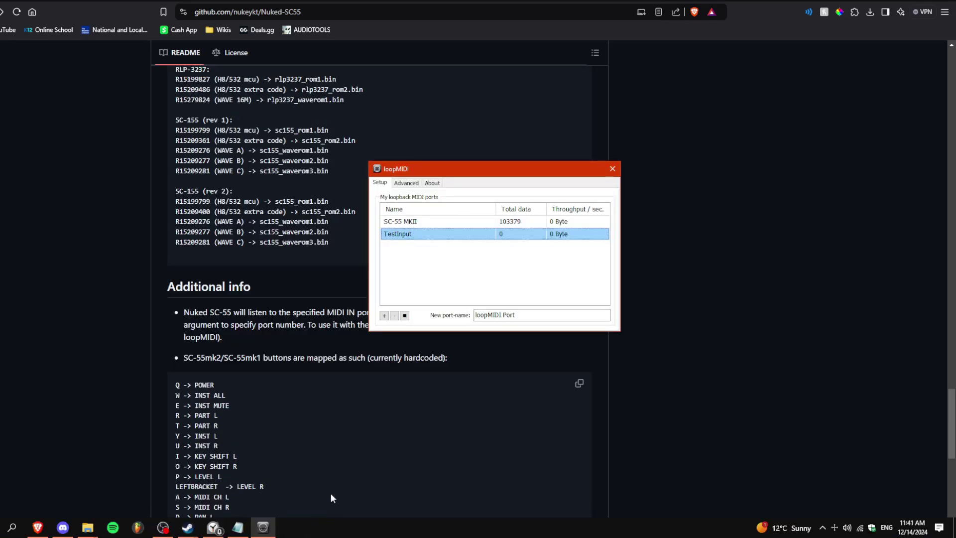
- Check the order of the SC-55 MKII and TestInput ports in loopMIDI
click(439, 221)
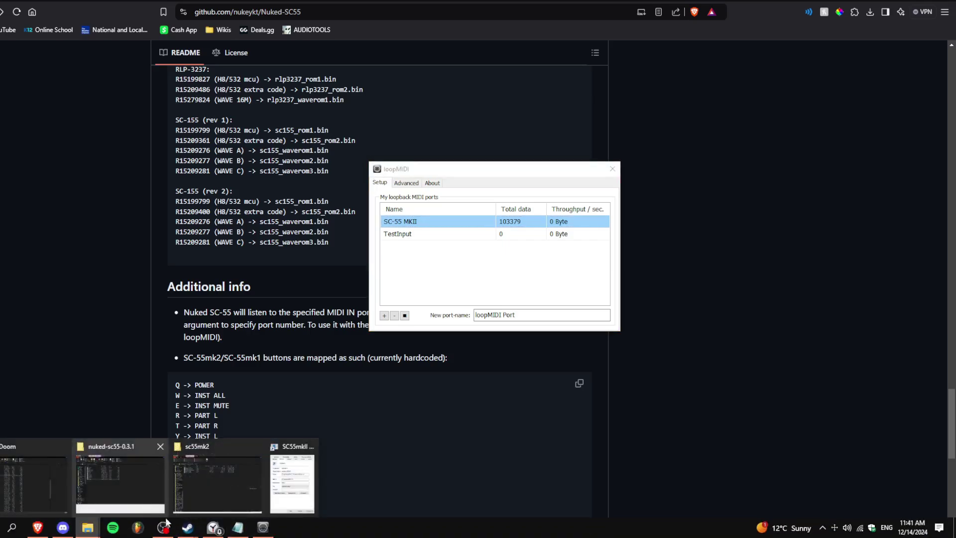
click(422, 234)
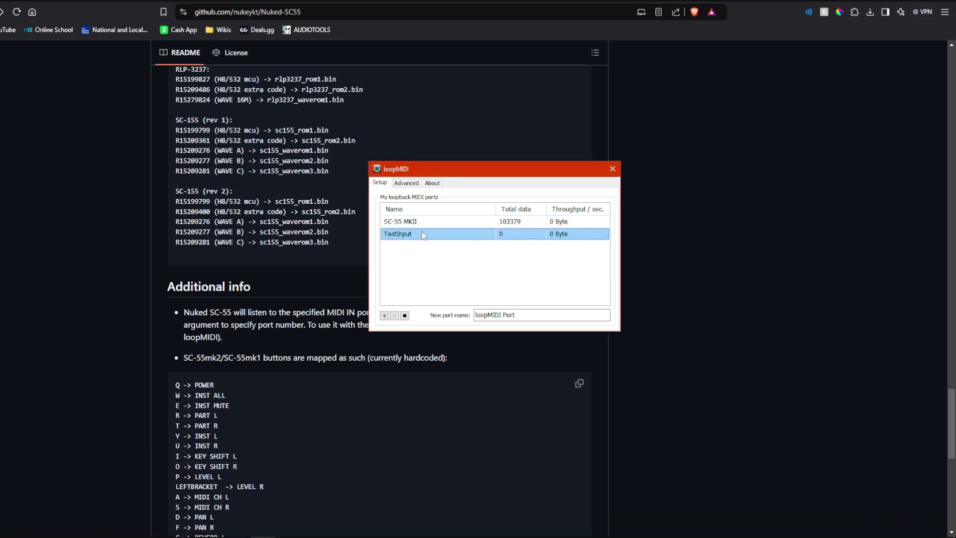
key(Up)
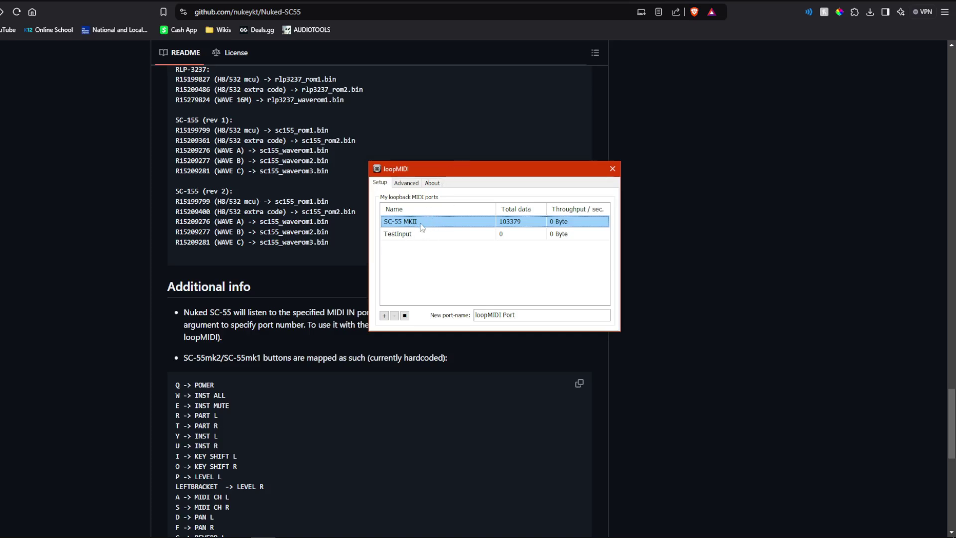
- Set the port argument in the SC55mkII shortcut's target to -p:2 and save the properties
mouse_move(171, 536)
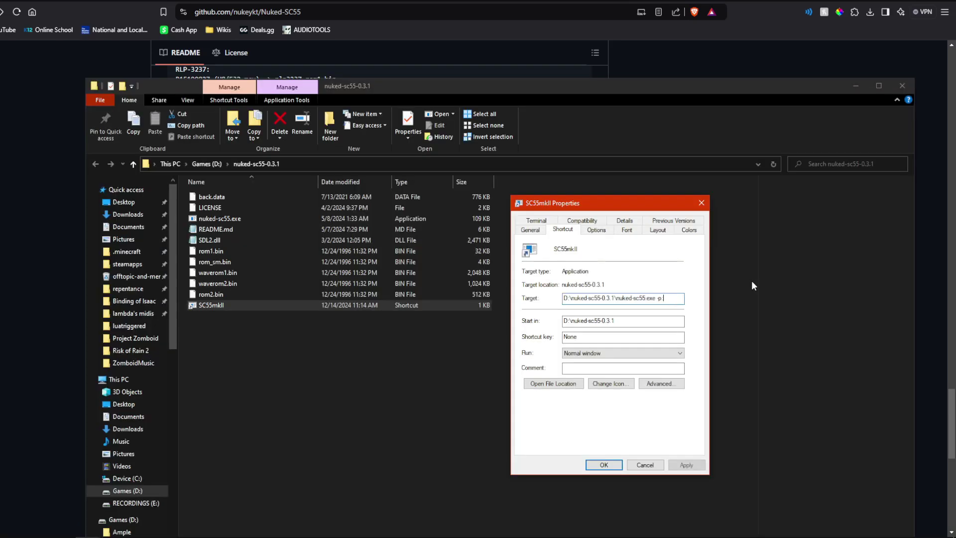
key(BackSpace)
text(2)
click(700, 466)
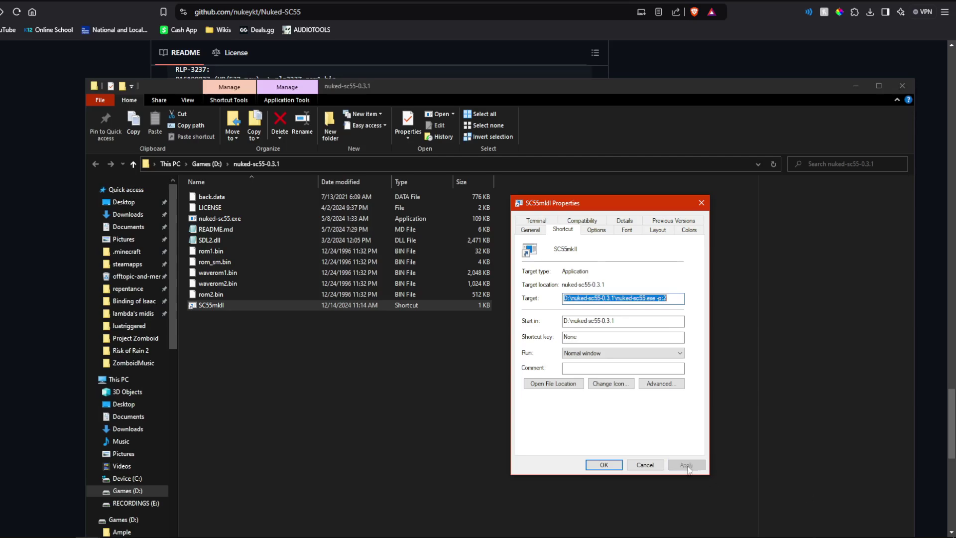
click(604, 464)
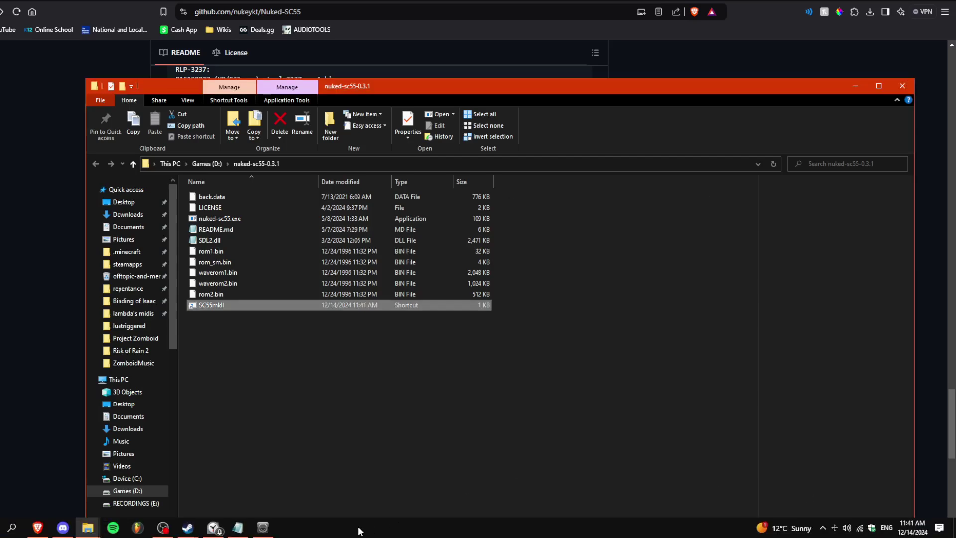
- Launch the emulator from the SC55mkII shortcut and check the opened MIDI port in its console
double_click(293, 303)
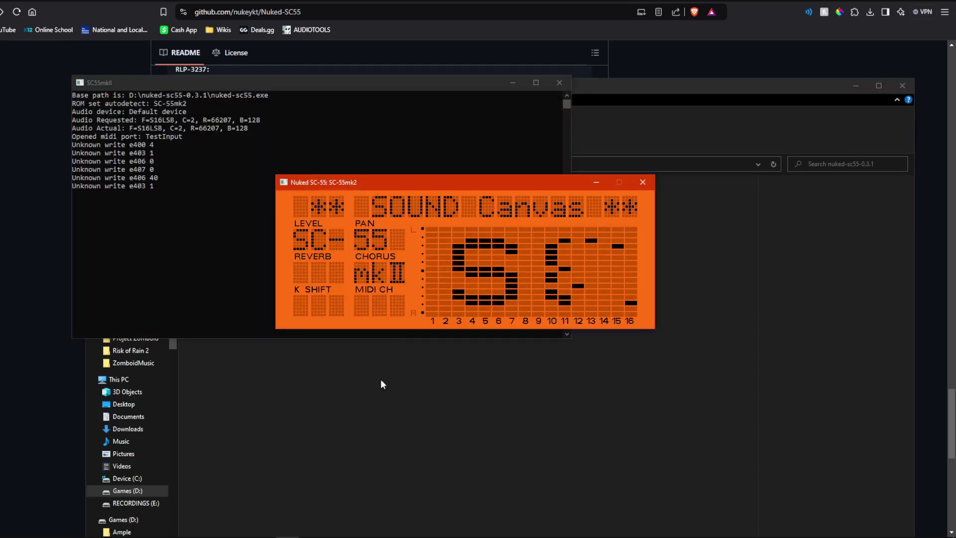
drag(440, 185, 502, 239)
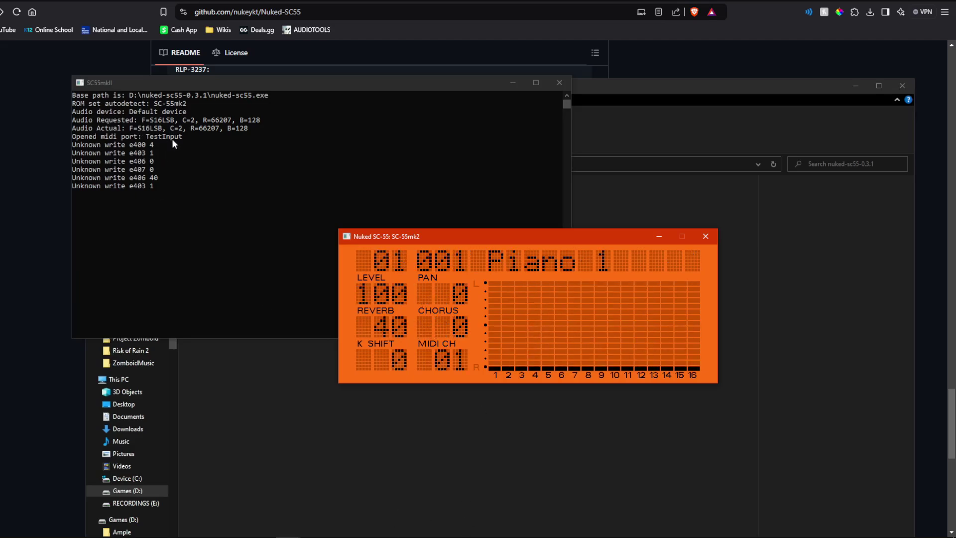
click(142, 141)
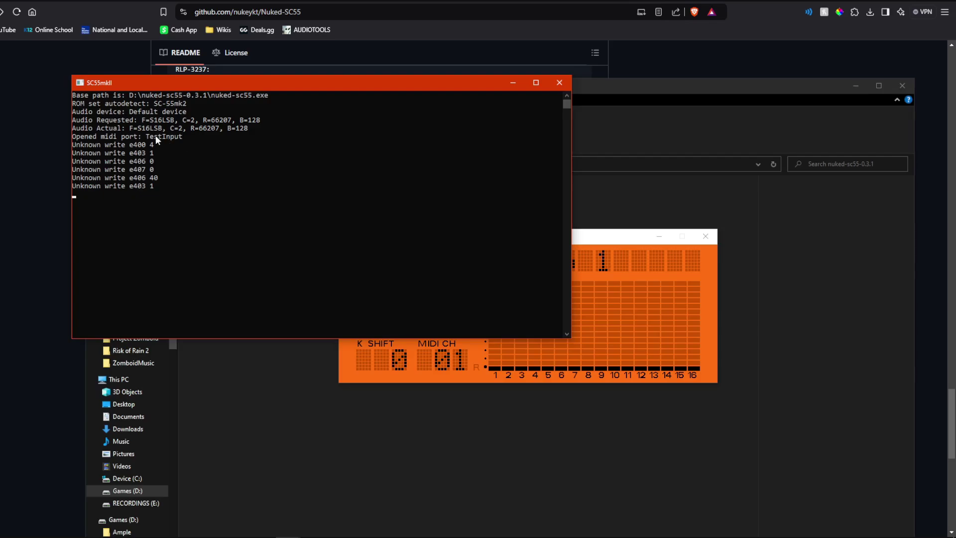
- Search Windows for gzdoom, launch GZDoom and start The Ultimate DOOM from its game selection
click(631, 242)
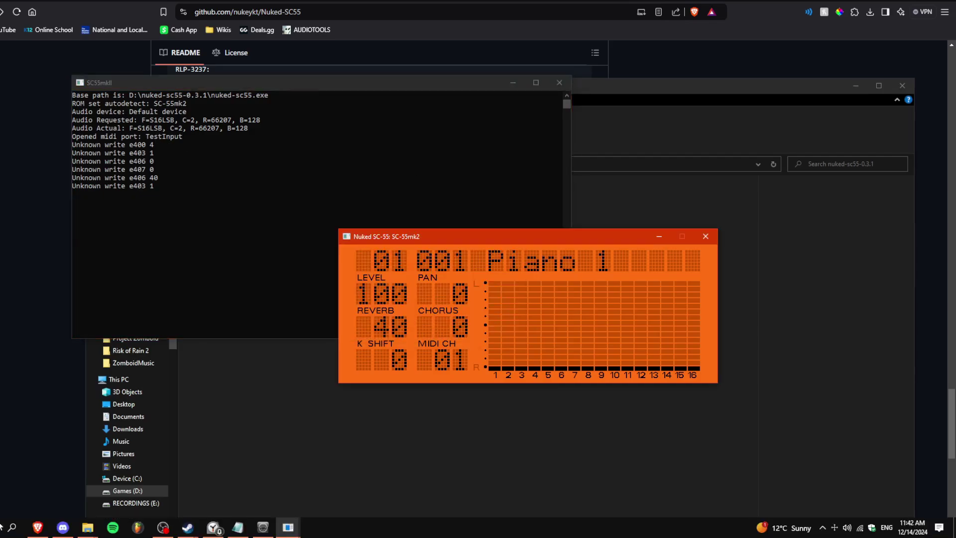
click(13, 529)
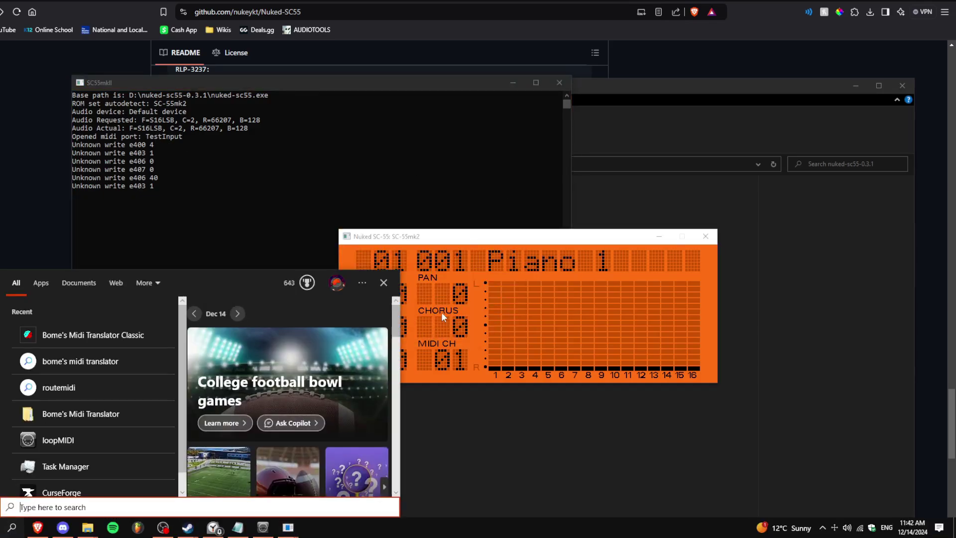
text(gzdoom)
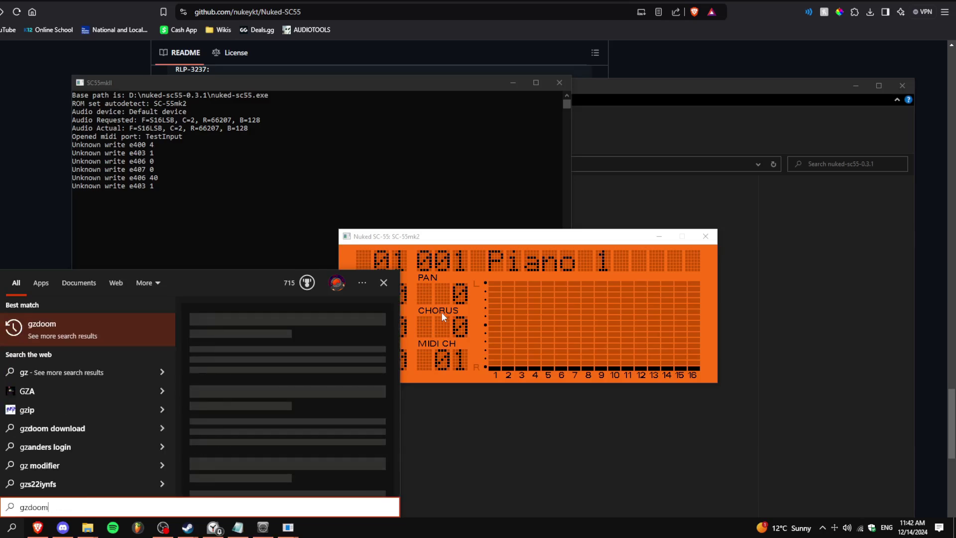
key(Return)
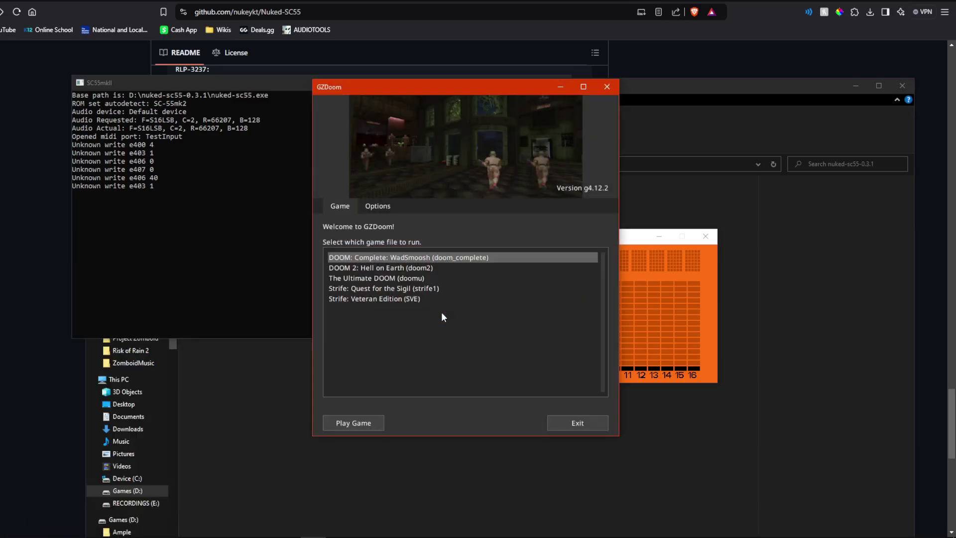
key(Return)
- Open the game's sound options and set the MIDI device to TestInput
key(Escape)
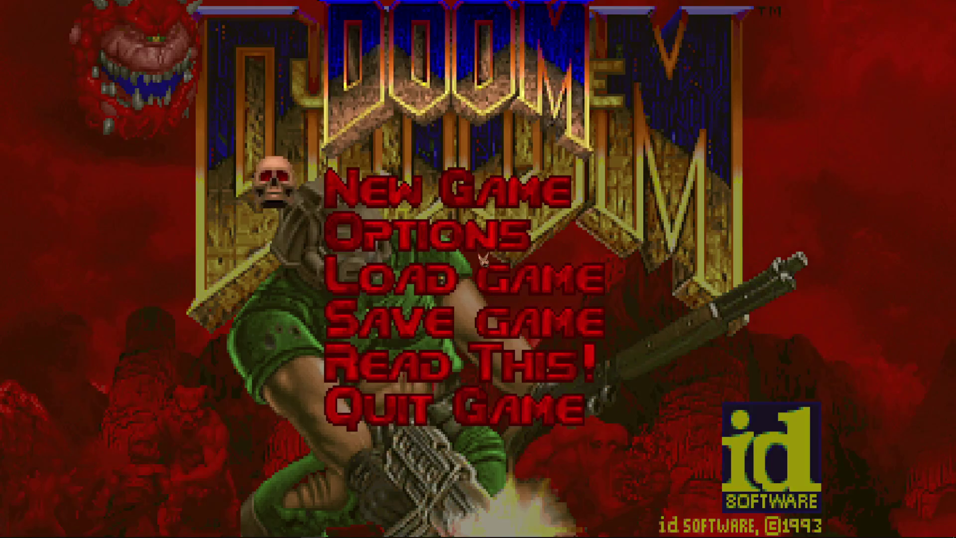
click(332, 249)
click(412, 244)
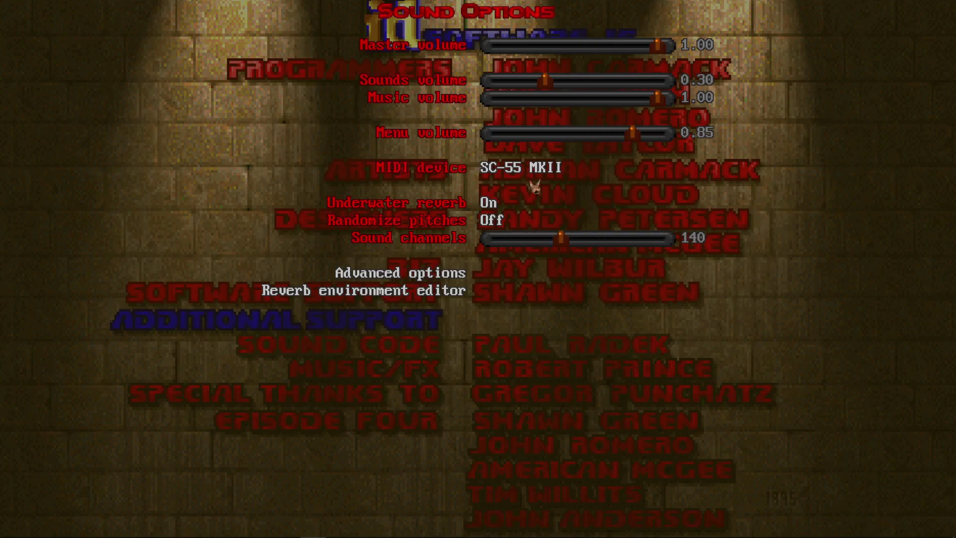
click(534, 174)
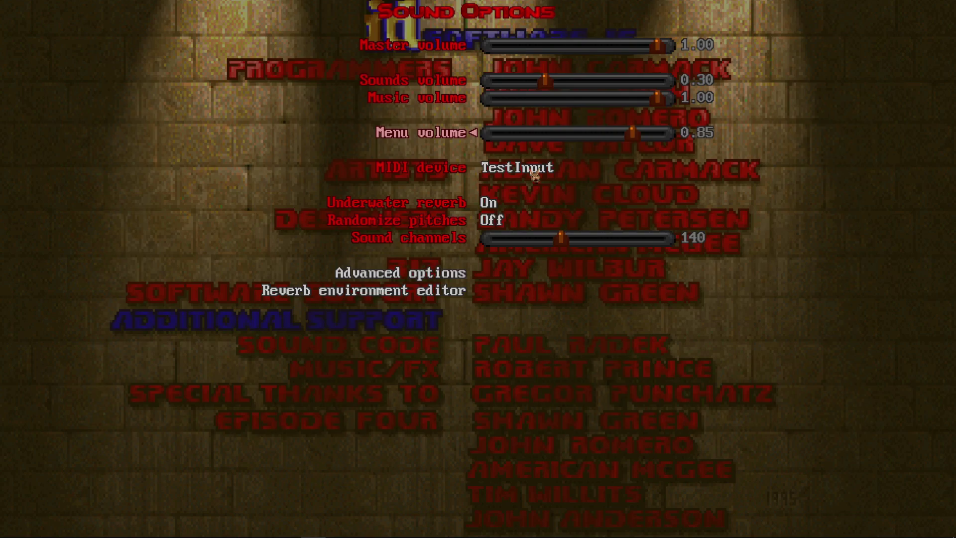
- Bring up the Nuked SC-55 window over the game to check for incoming MIDI activity
mouse_move(331, 531)
click(291, 528)
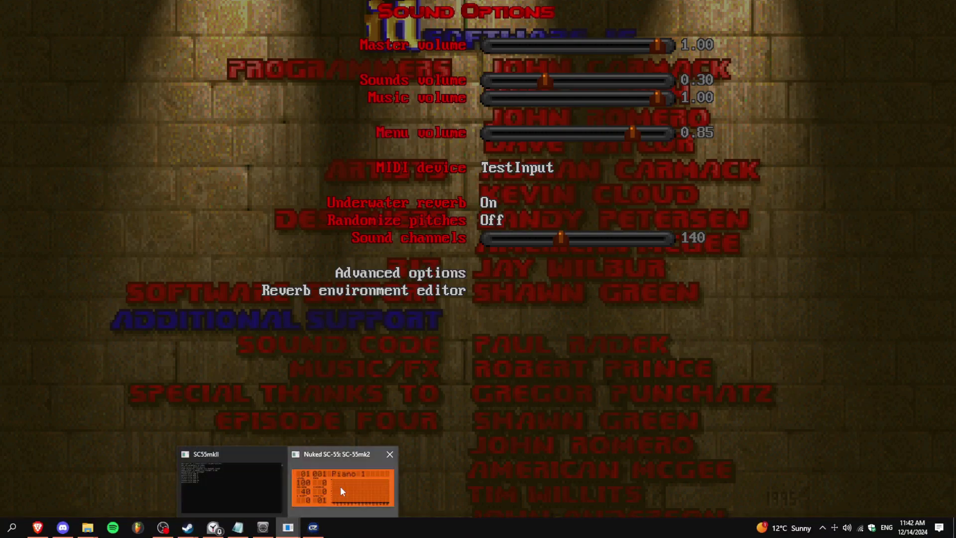
click(342, 490)
click(341, 474)
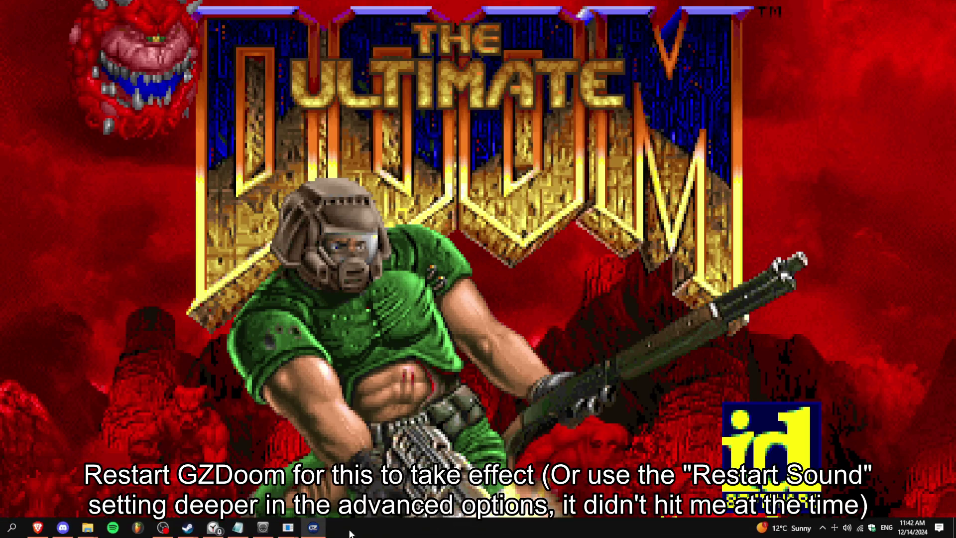
- Open the restarted game's main menu and check the Nuked SC-55 display for response to the title music
click(383, 369)
key(Escape)
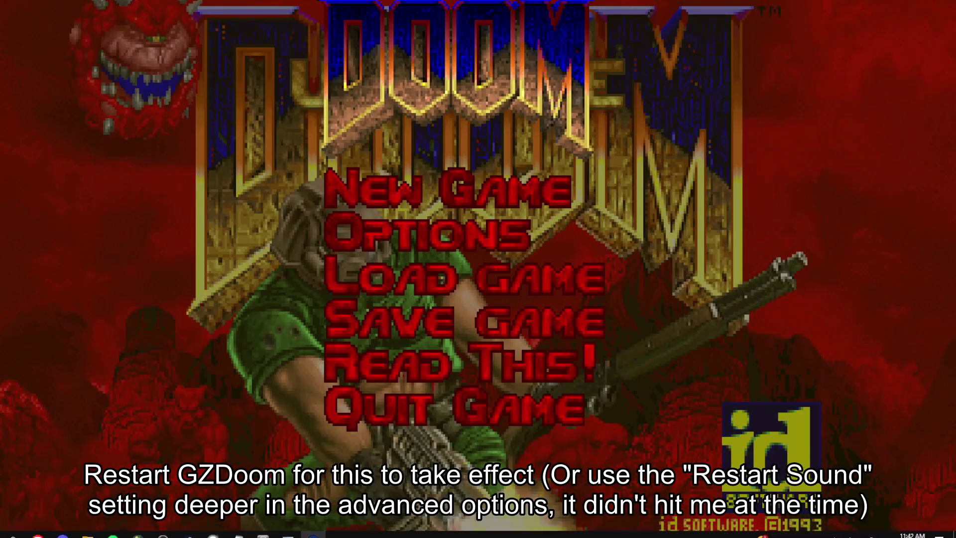
mouse_move(290, 525)
click(354, 494)
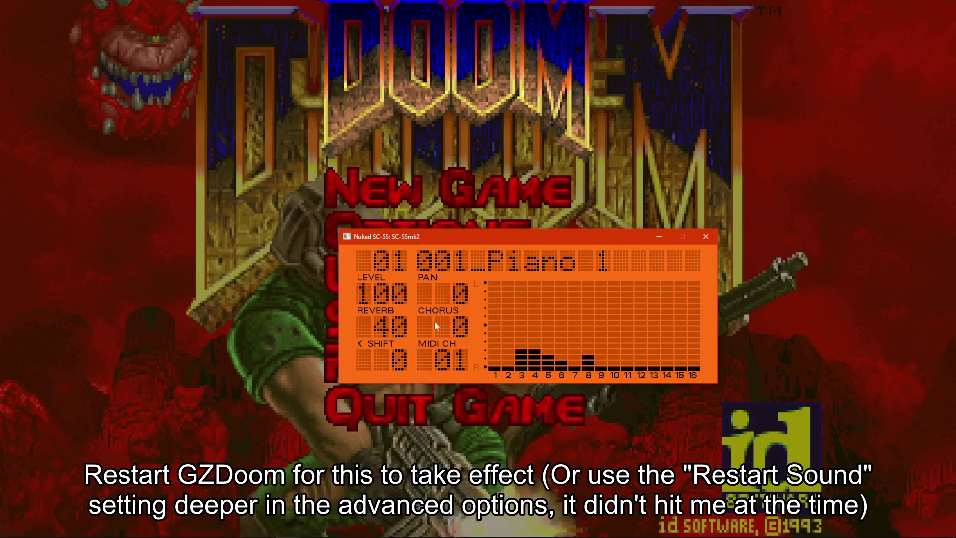
- Return to the game and start a new game in the Knee-Deep in the Dead episode
click(173, 198)
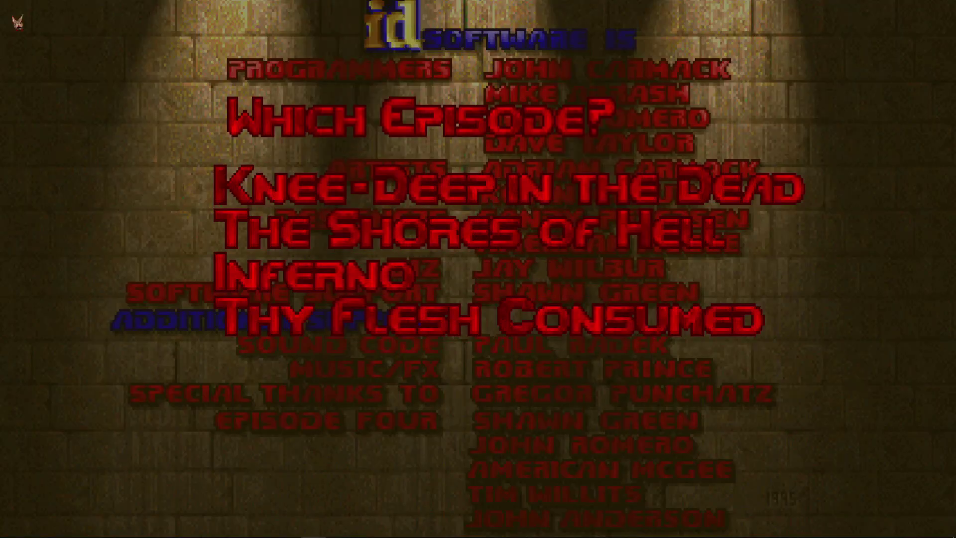
key(Return)
key(Return)
key(Up)
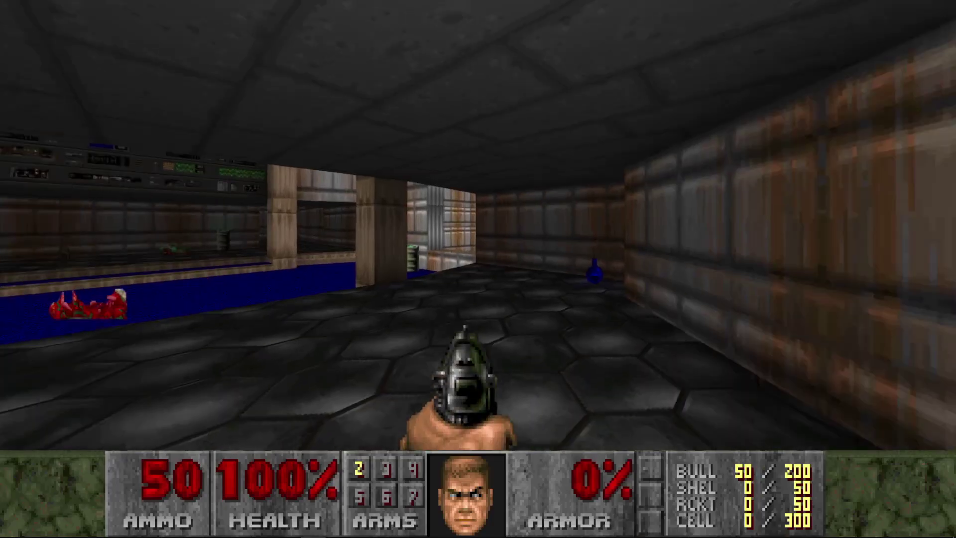
key(w)
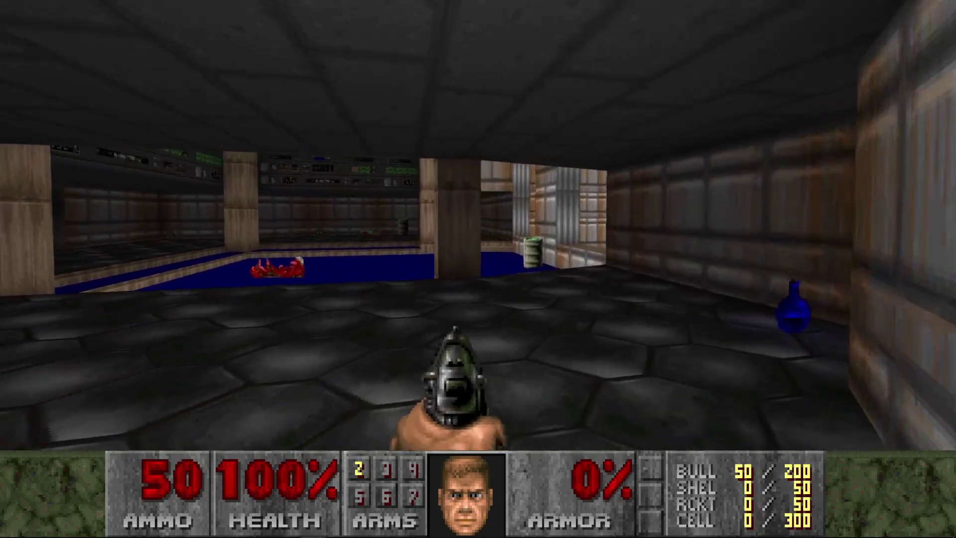
key(w)
key(s)
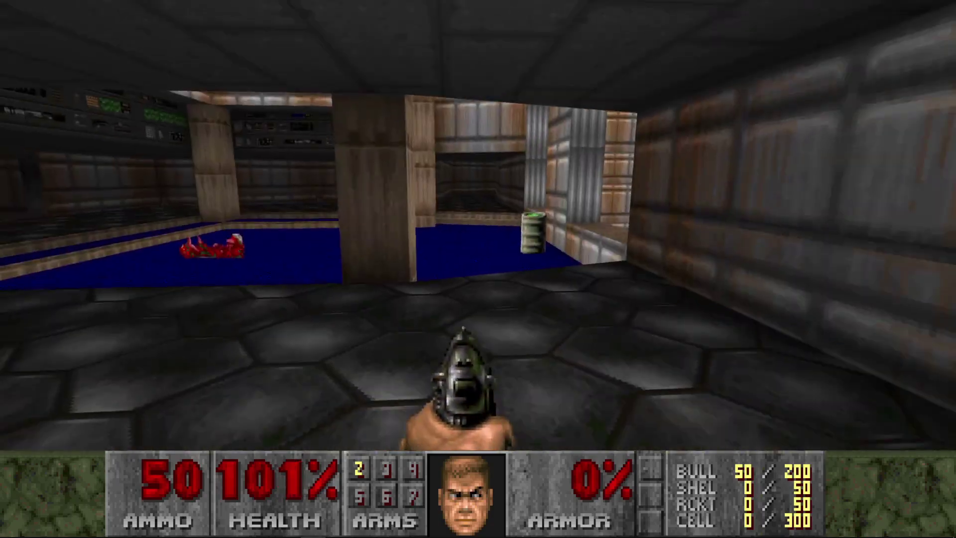
key(w)
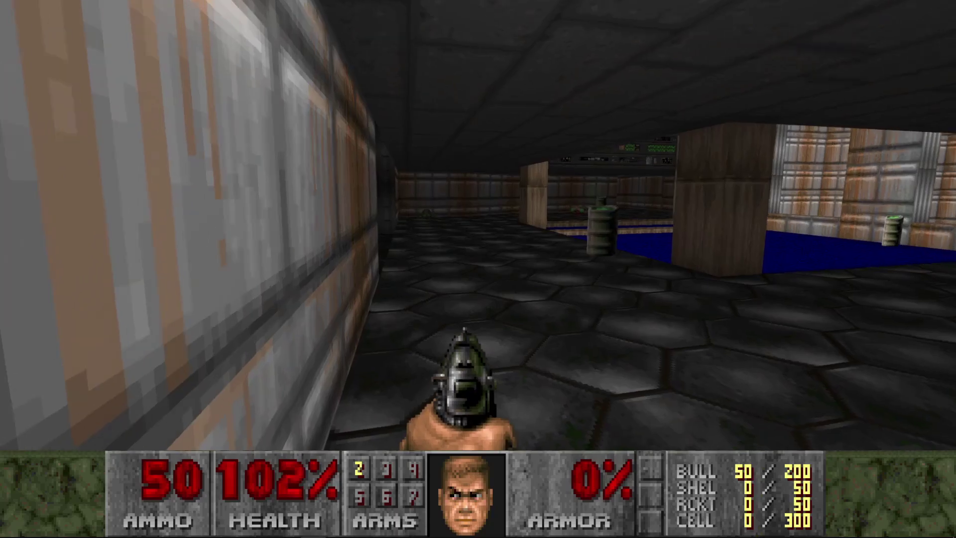
key(w)
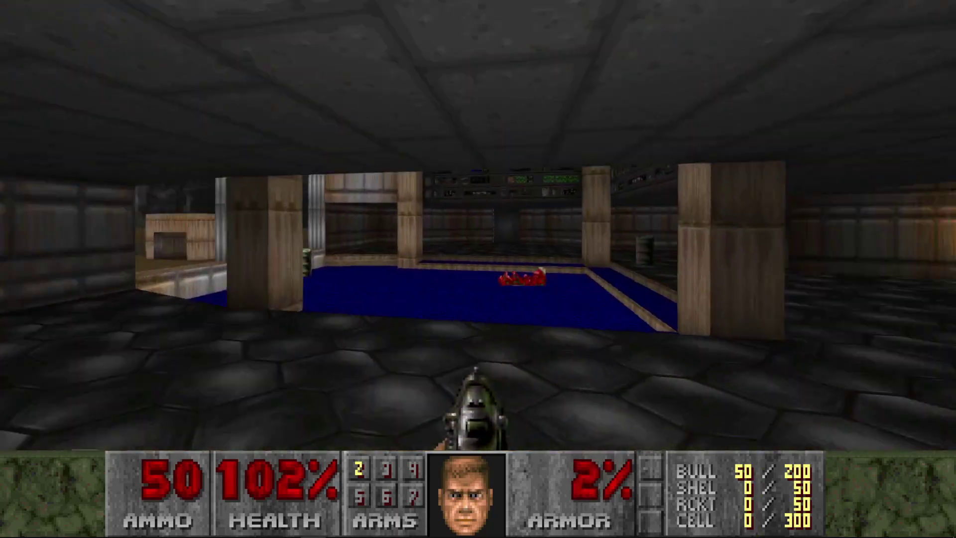
key(w)
- Load map e2m2 from the game's console and close the console
key(grave)
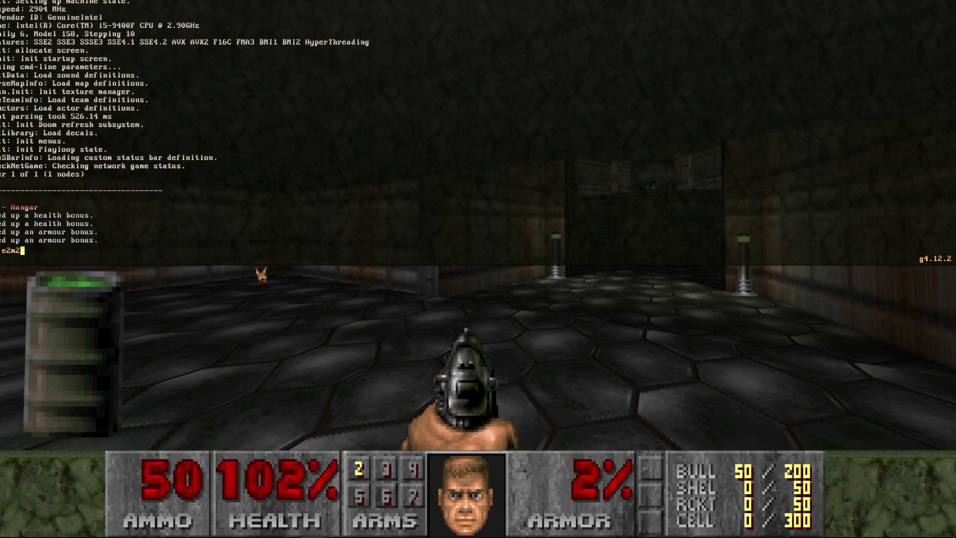
key(Return)
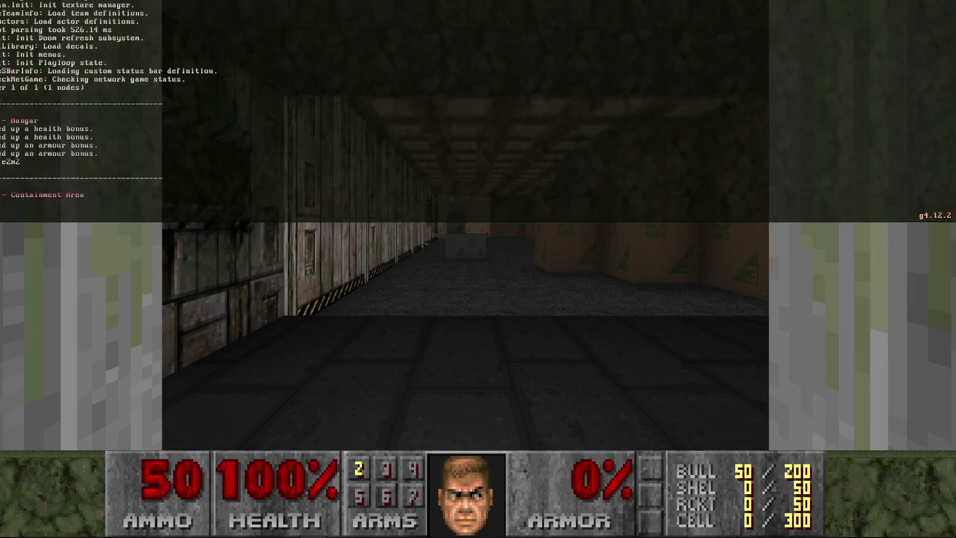
key(w)
key(equal)
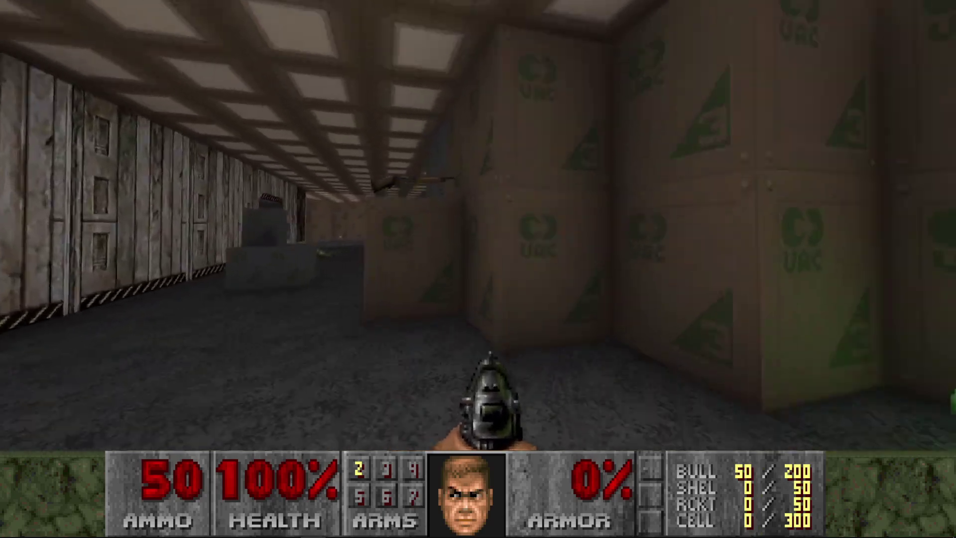
key(Right)
key(w)
key(w)
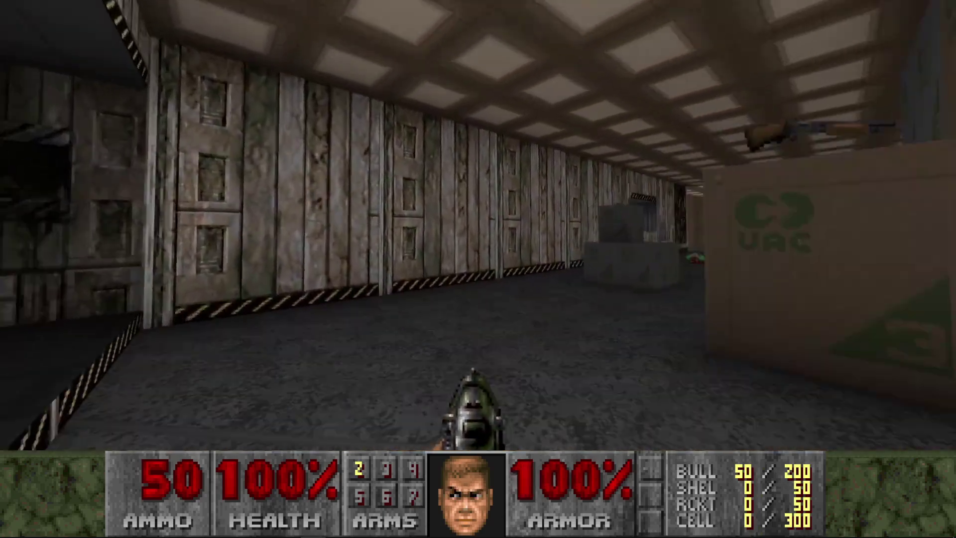
key(Right)
key(ctrl)
key(ctrl)
key(w)
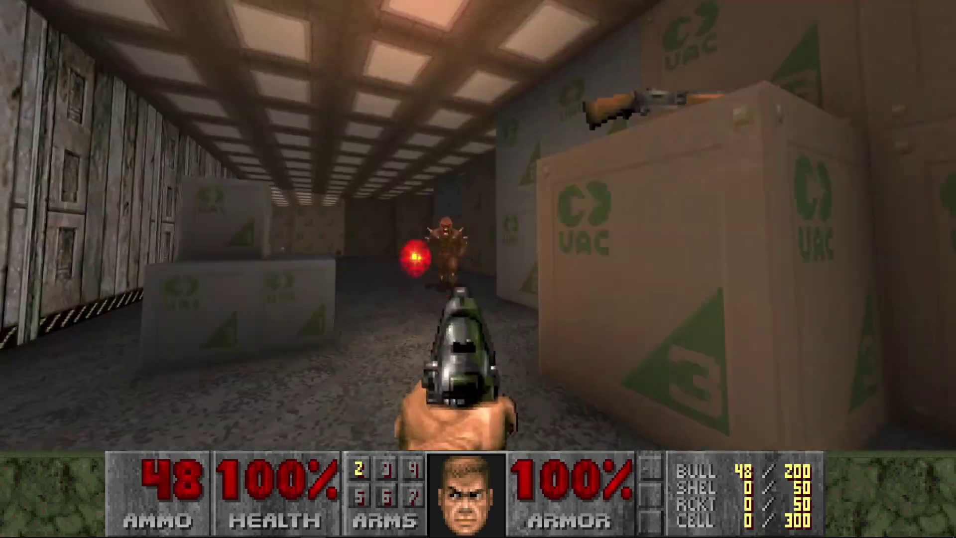
key(ctrl)
key(w)
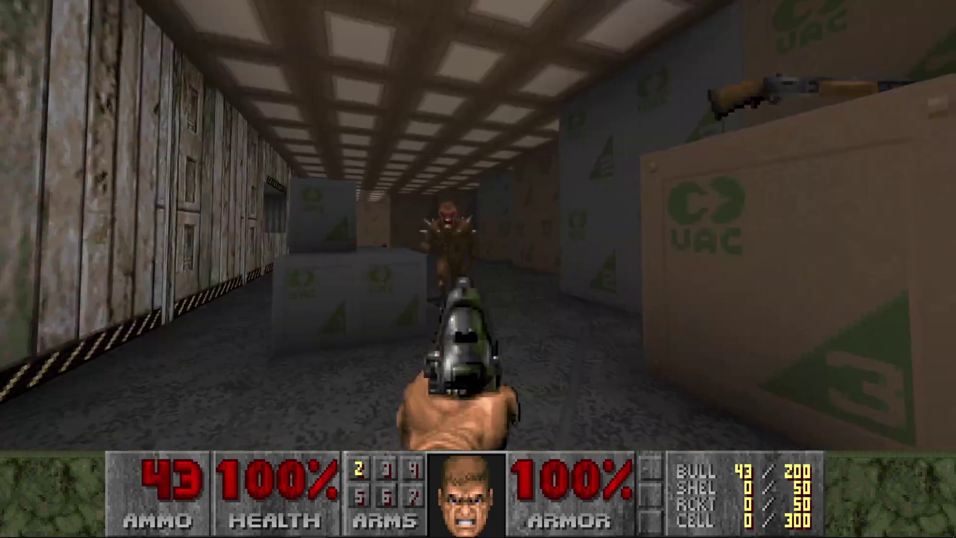
key(Right)
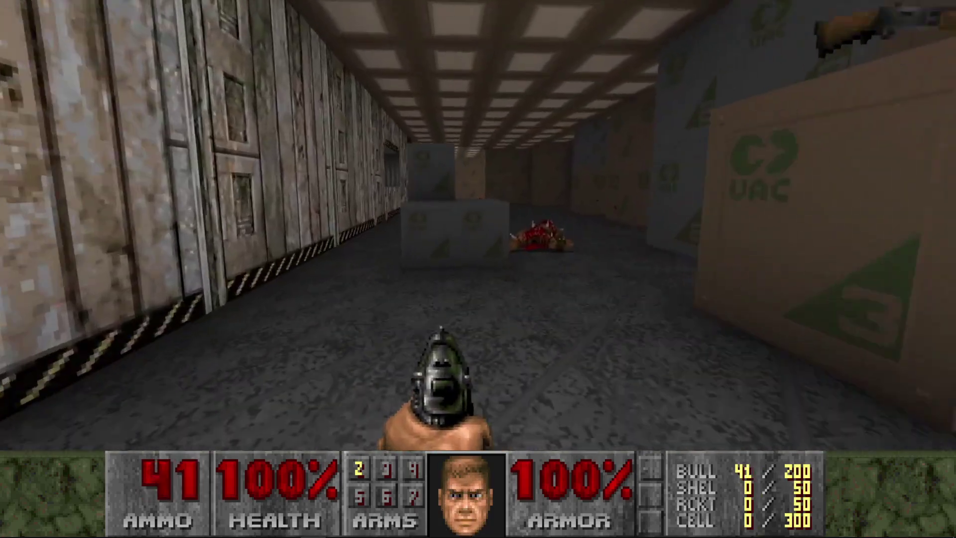
key(w)
key(1)
key(Left)
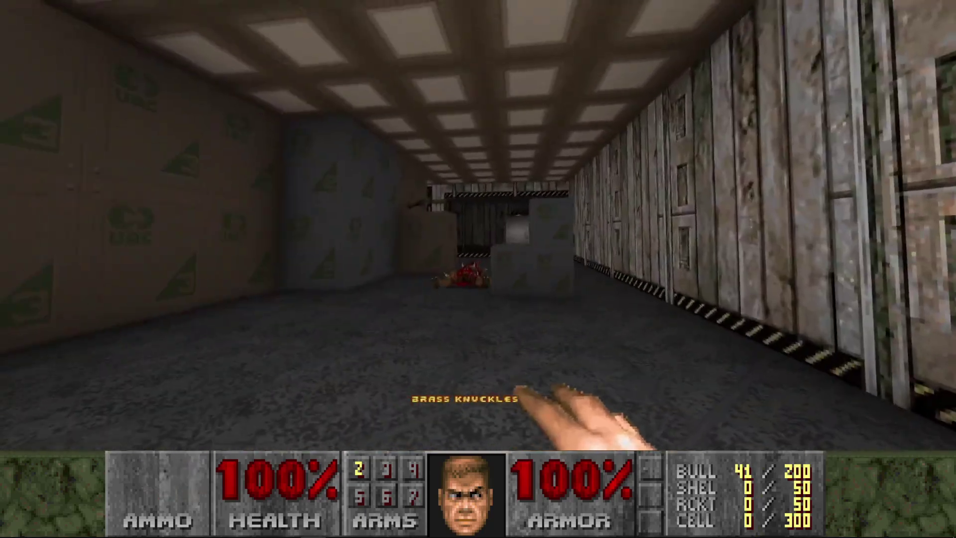
key(w)
key(Left)
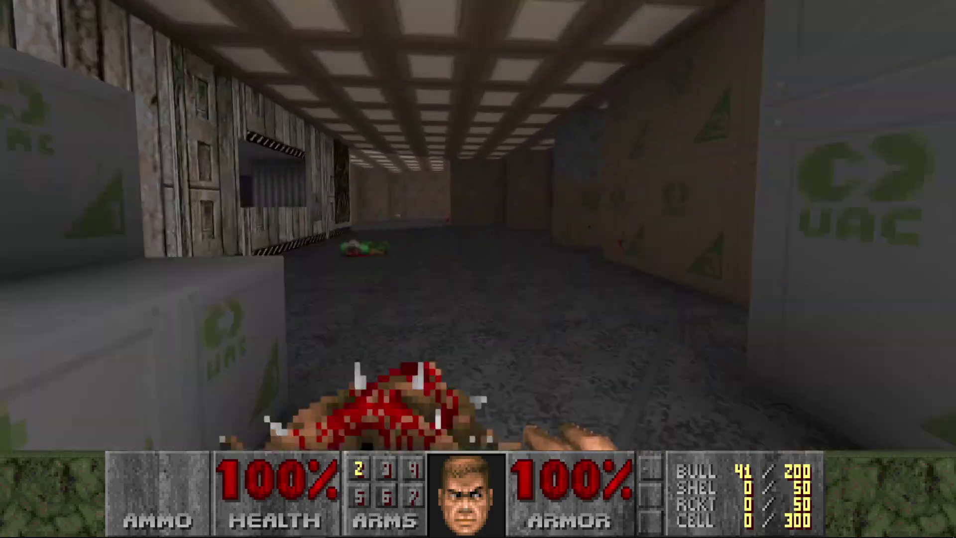
key(w)
key(Right)
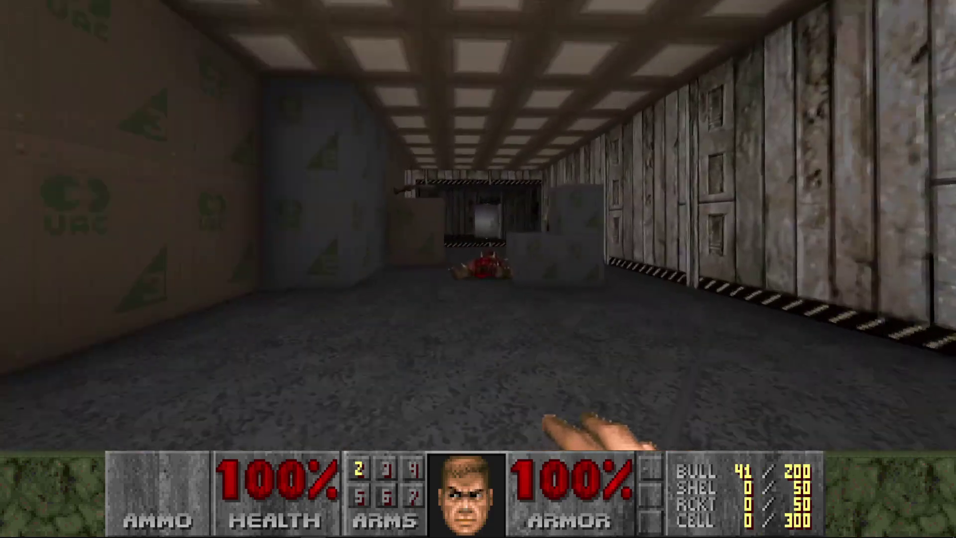
key(Right)
key(w)
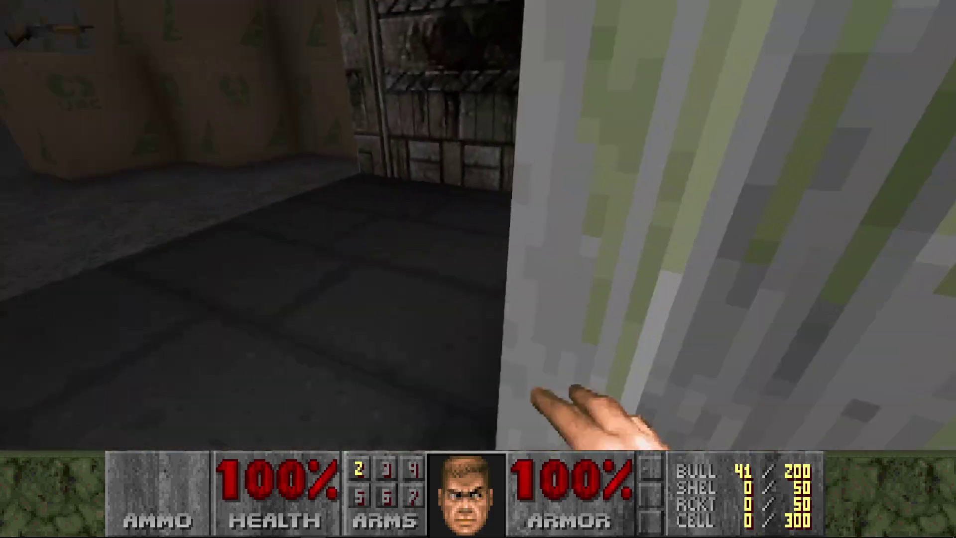
key(ctrl)
key(Left)
key(w)
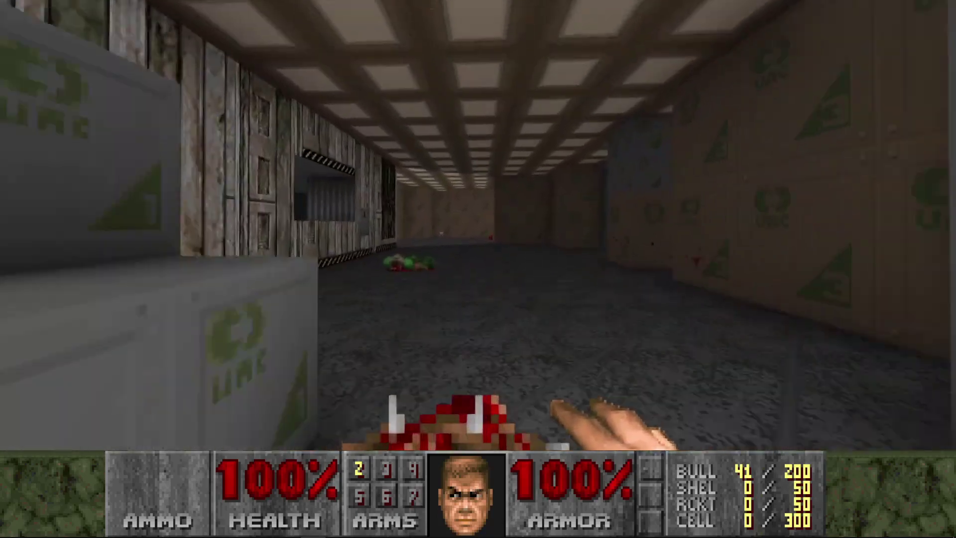
key(Left)
key(w)
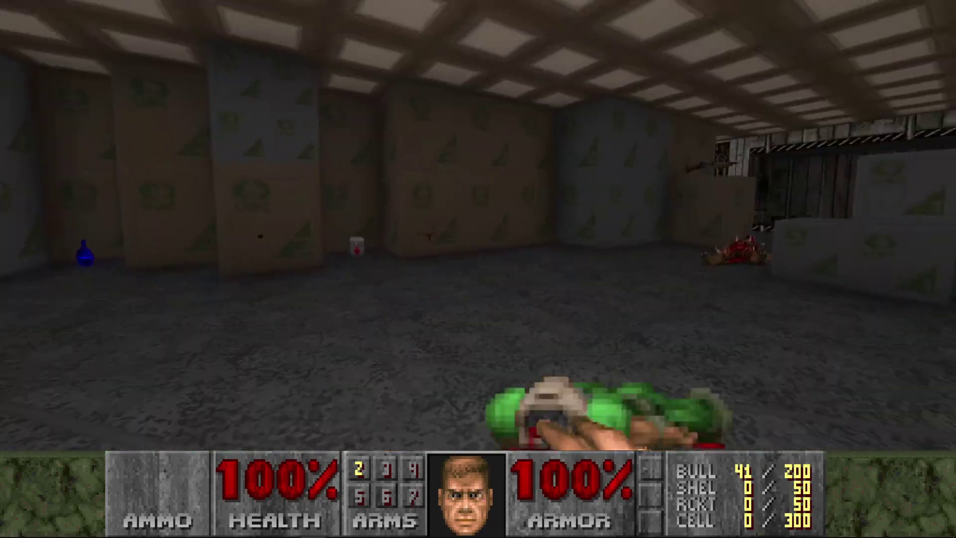
key(Right)
key(w)
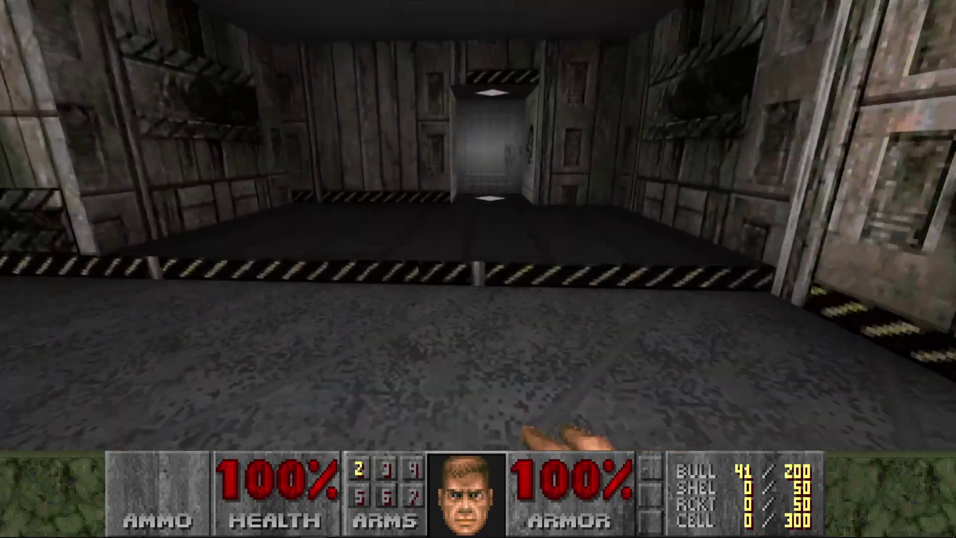
key(w)
key(Left)
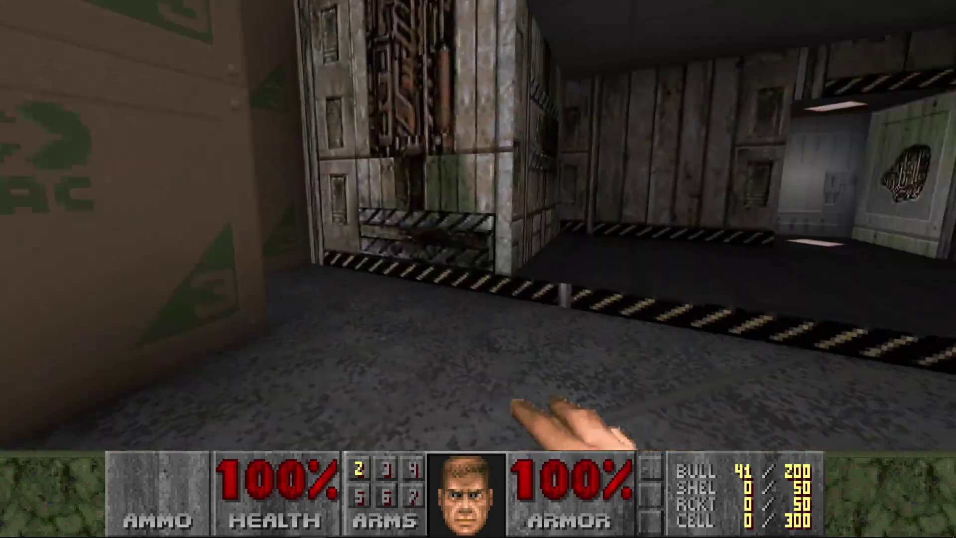
key(w)
key(Right)
key(Left)
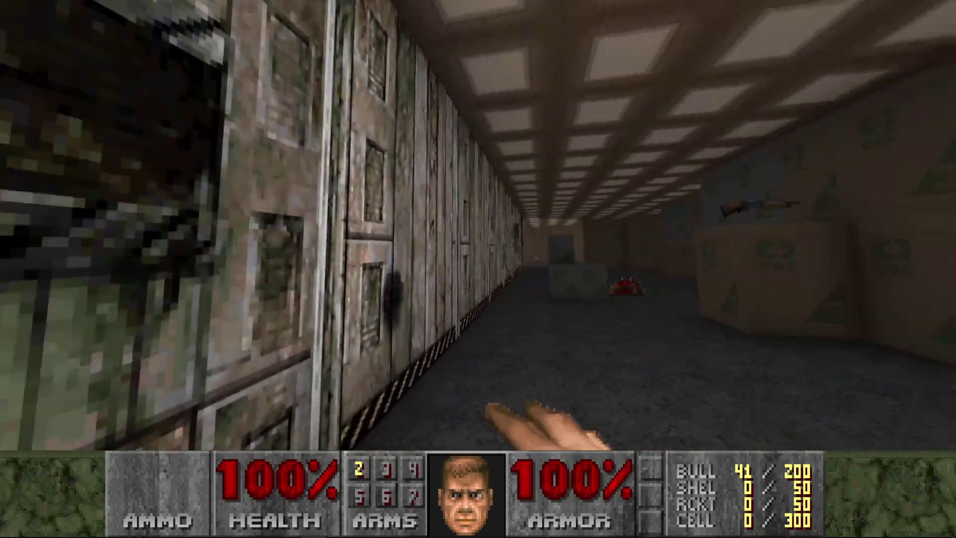